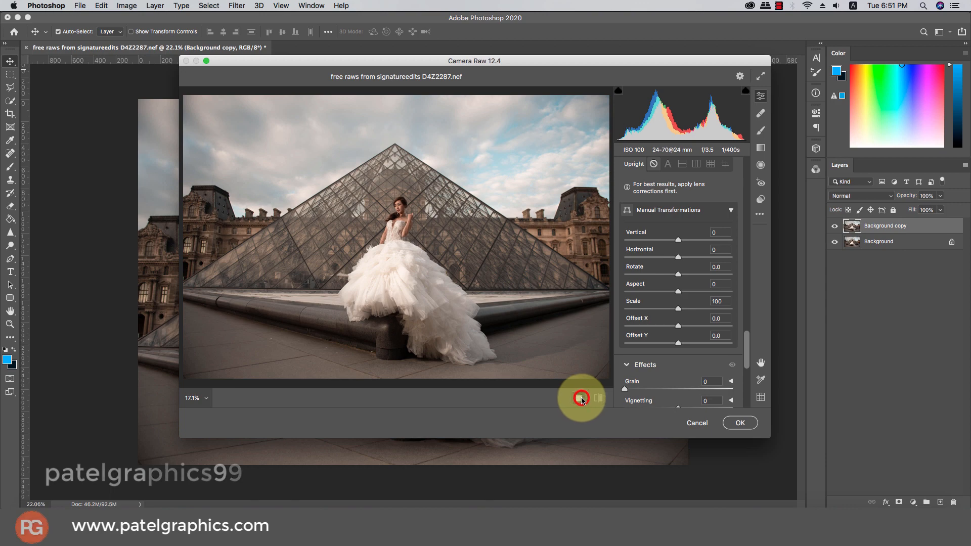
Step: Apply the automatic tonal adjustments to the photo
left_click(510, 224)
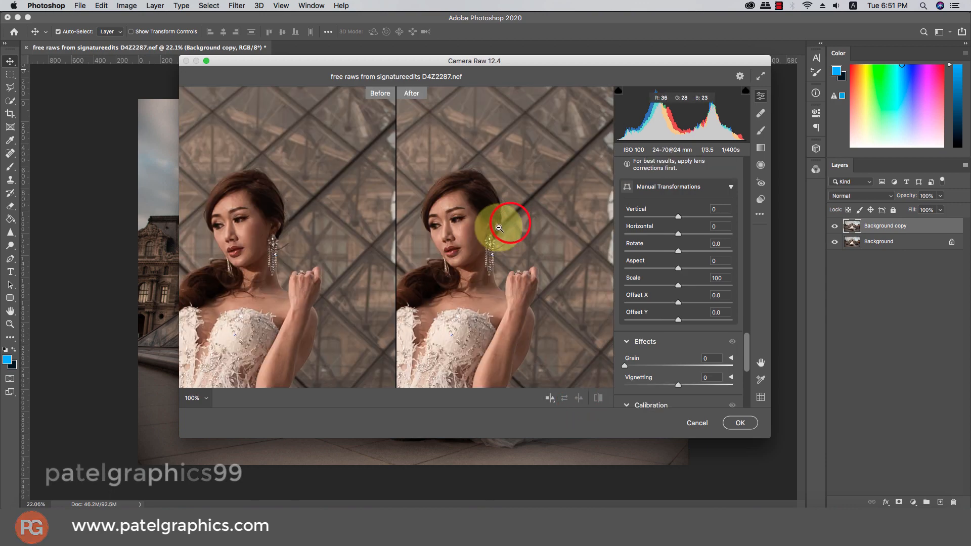
left_click(448, 230)
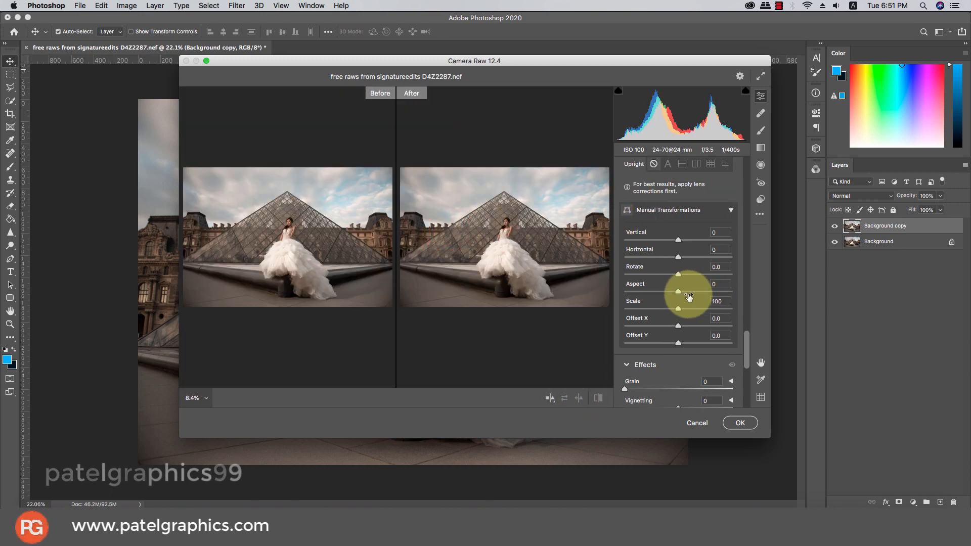
left_click_drag(743, 354, 748, 163)
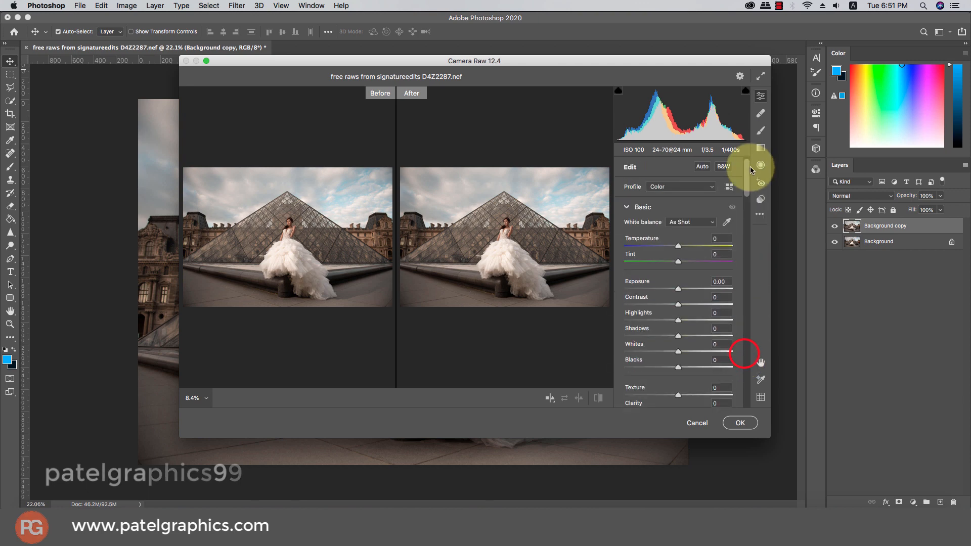
left_click(700, 167)
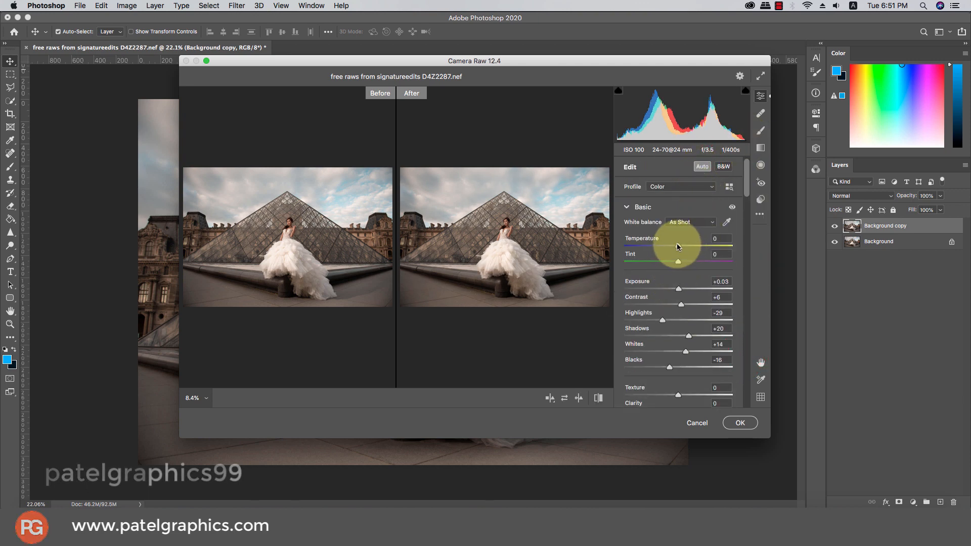
Step: Set the basic Temperature to -5, Exposure to +0.15 and Contrast to +14
left_click_drag(678, 247, 673, 245)
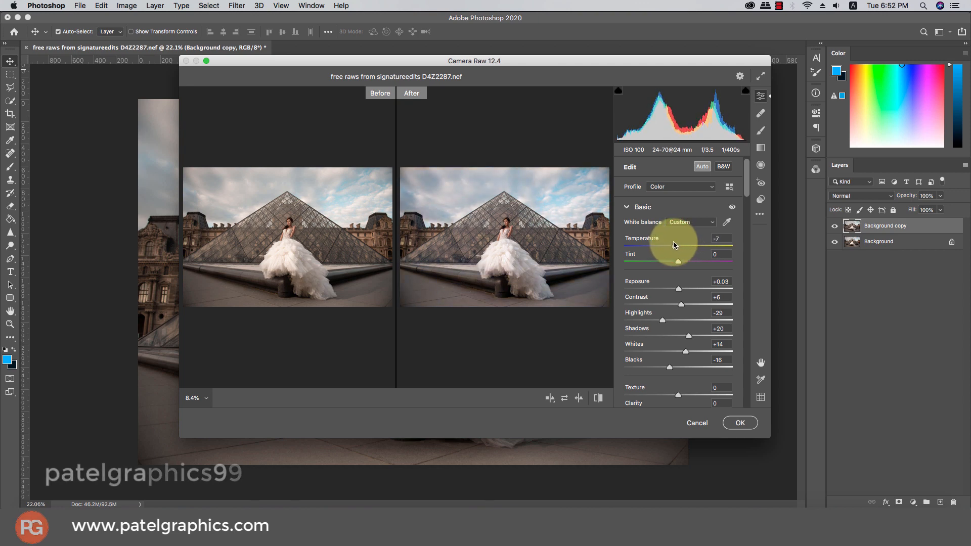
left_click_drag(673, 244, 685, 263)
scroll(688, 243, "down", 2)
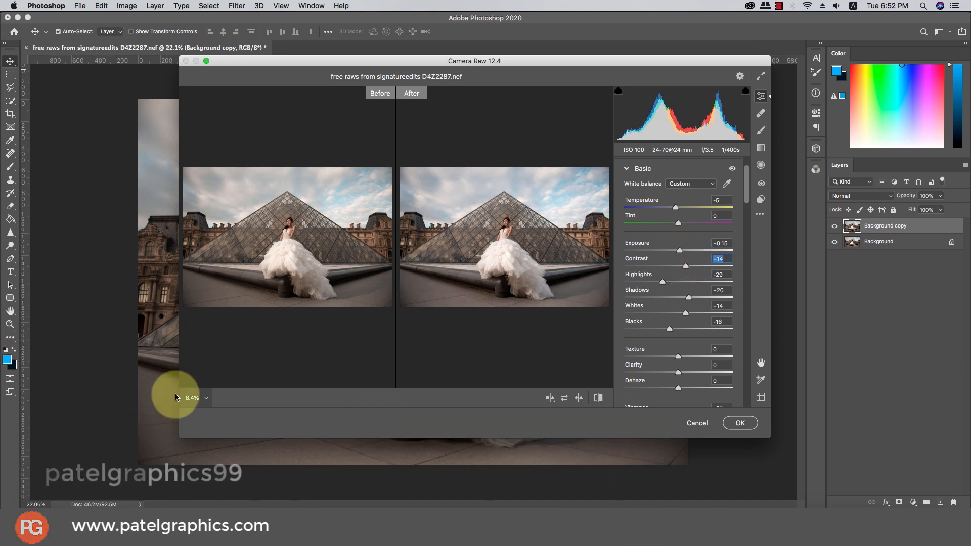
Step: Compare the bride and pyramid in the before and after previews at 100%, 66%, 33% and 25% zoom
left_click(206, 398)
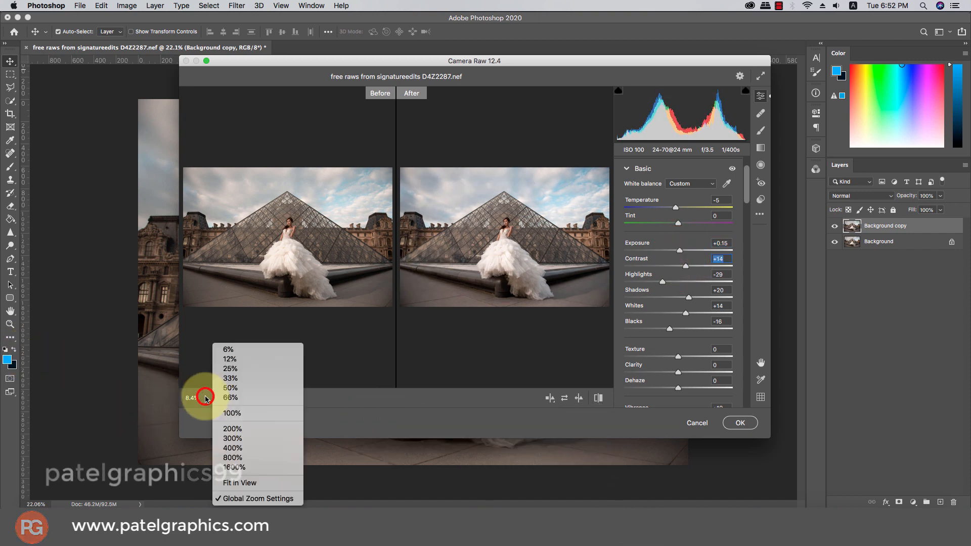
left_click(233, 414)
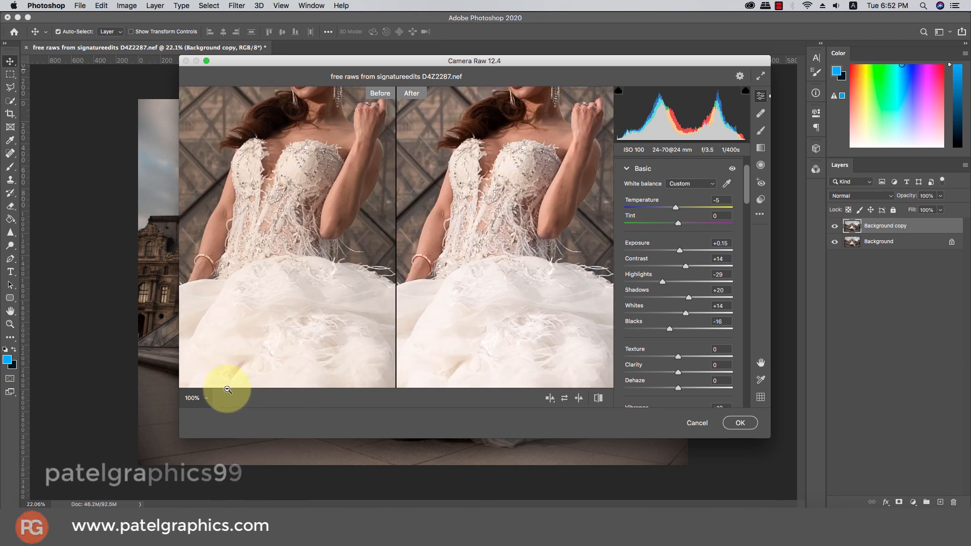
left_click(206, 398)
left_click(228, 398)
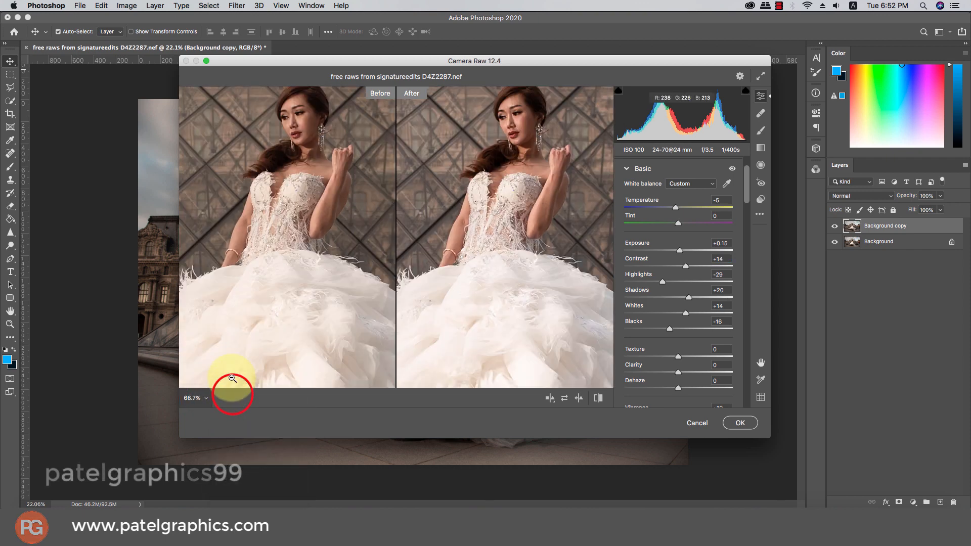
left_click(208, 397)
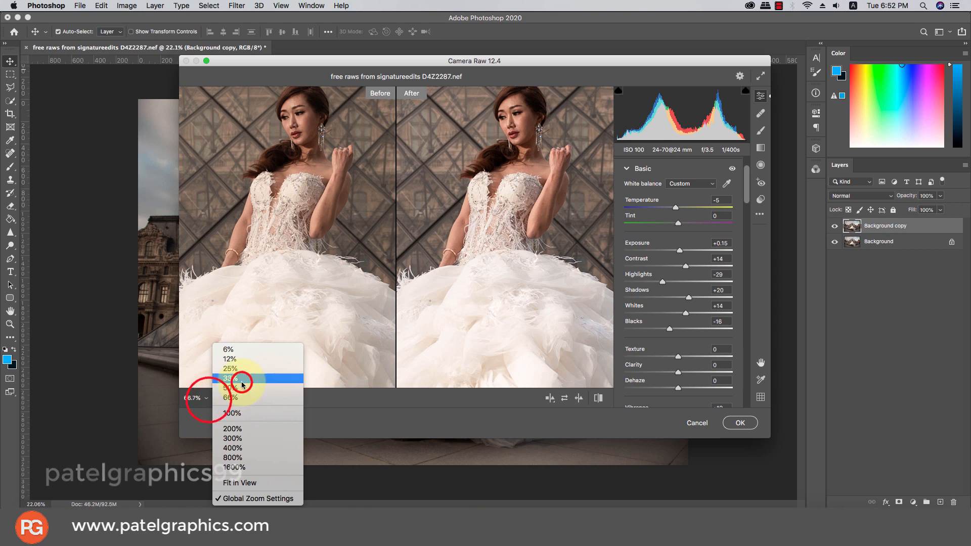
left_click(241, 383)
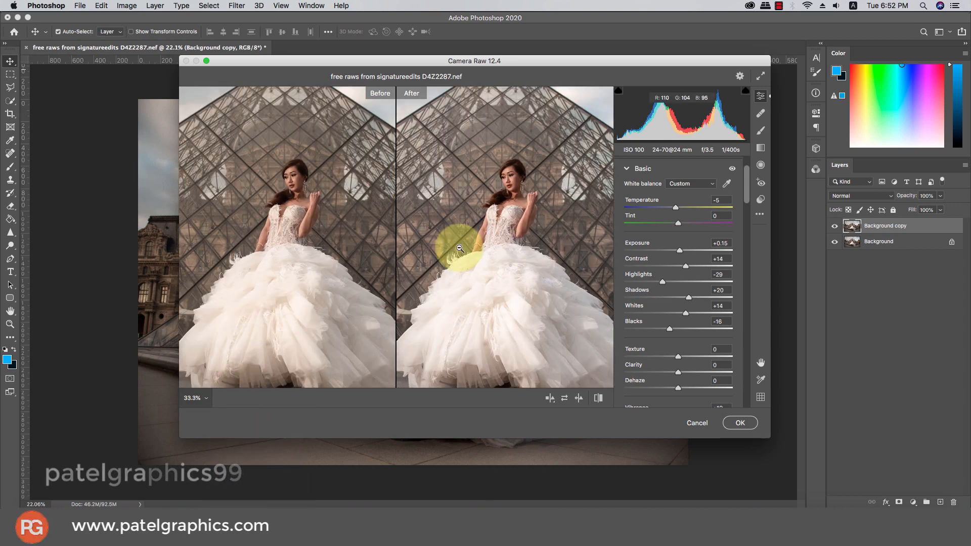
scroll(460, 265, "up", 5)
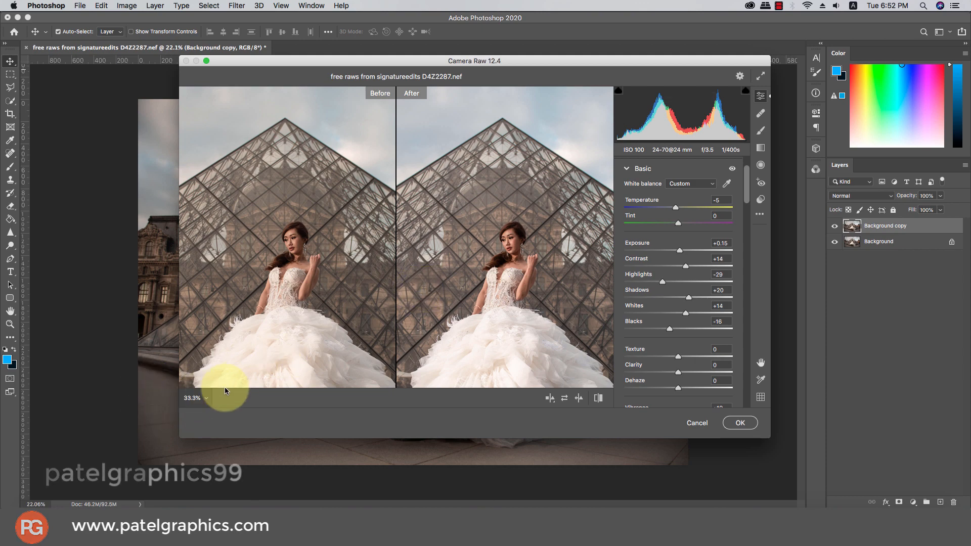
left_click(204, 397)
left_click(230, 369)
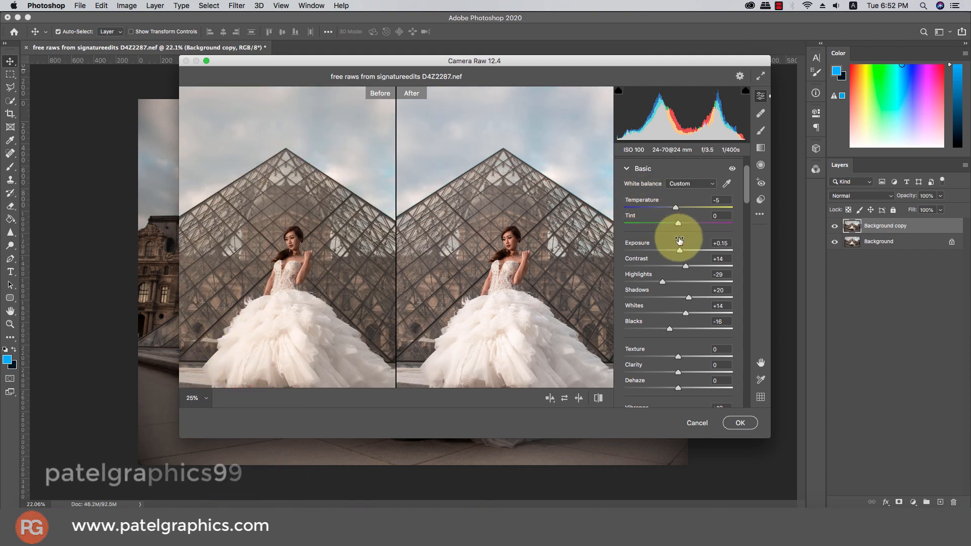
Step: Raise the Shadows to +28 and the Clarity to +4
mouse_move(744, 188)
left_mouse_down()
mouse_move(745, 213)
mouse_move(743, 194)
left_mouse_up()
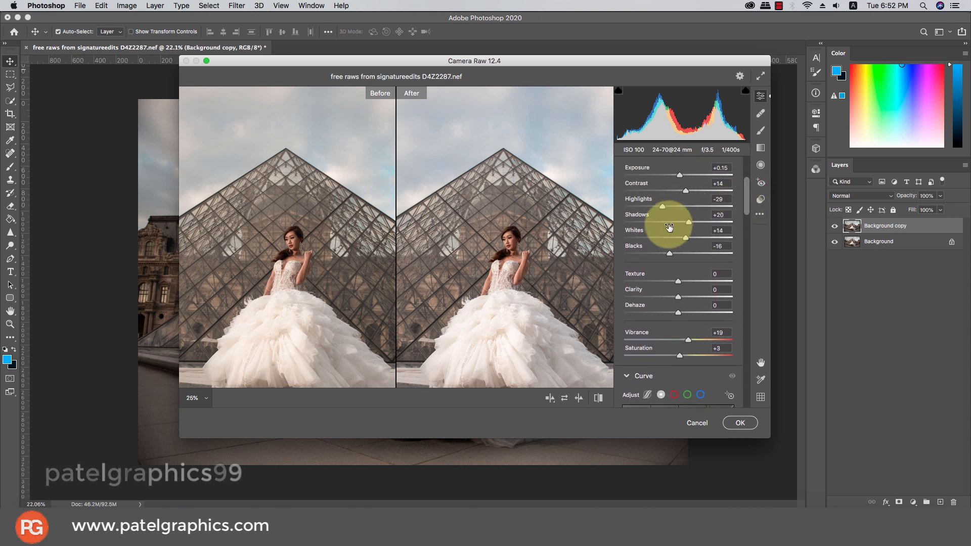
left_click_drag(692, 224, 695, 224)
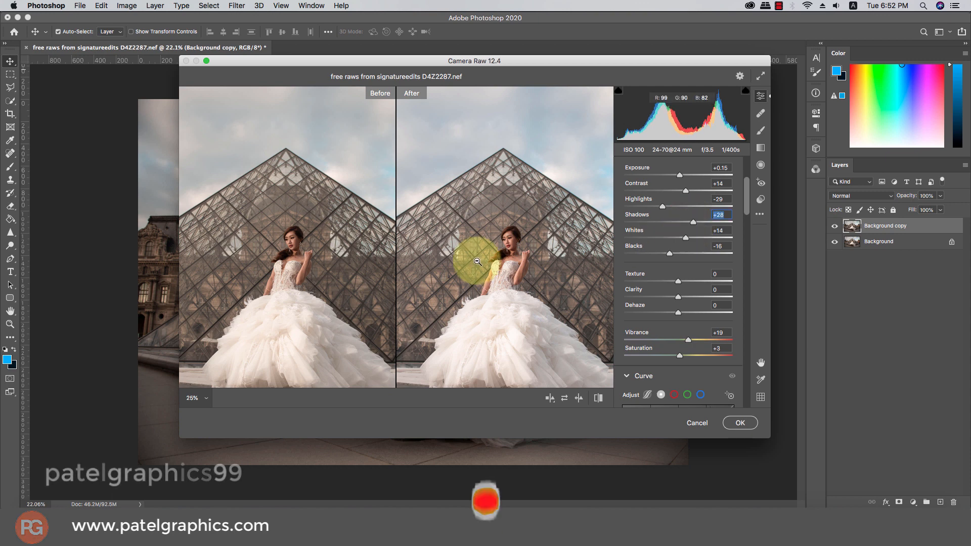
left_click(510, 264)
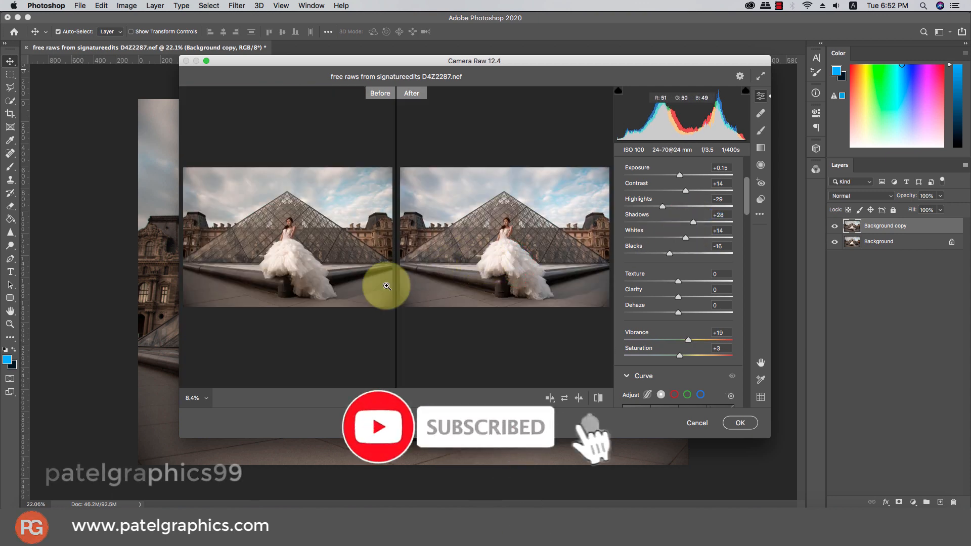
left_click(198, 396)
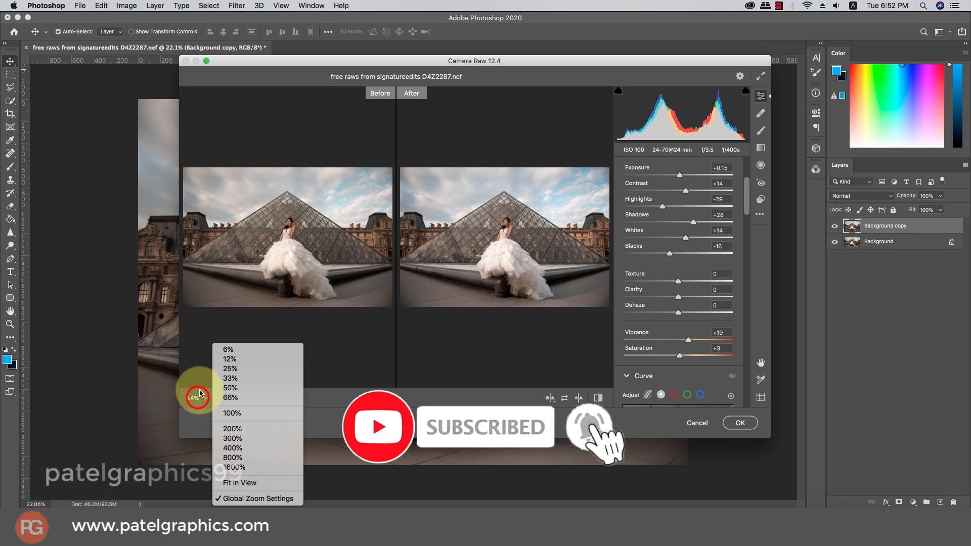
left_click(249, 374)
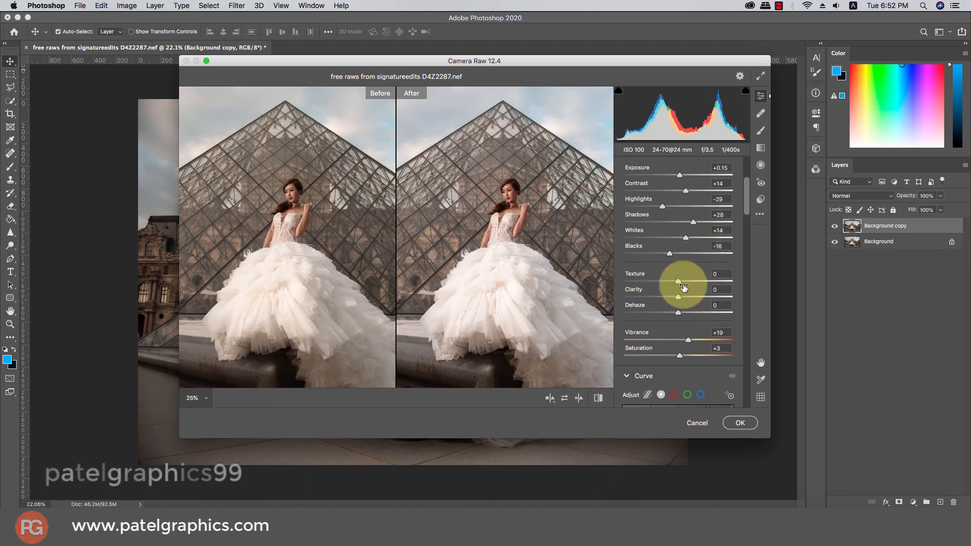
left_click_drag(680, 297, 682, 297)
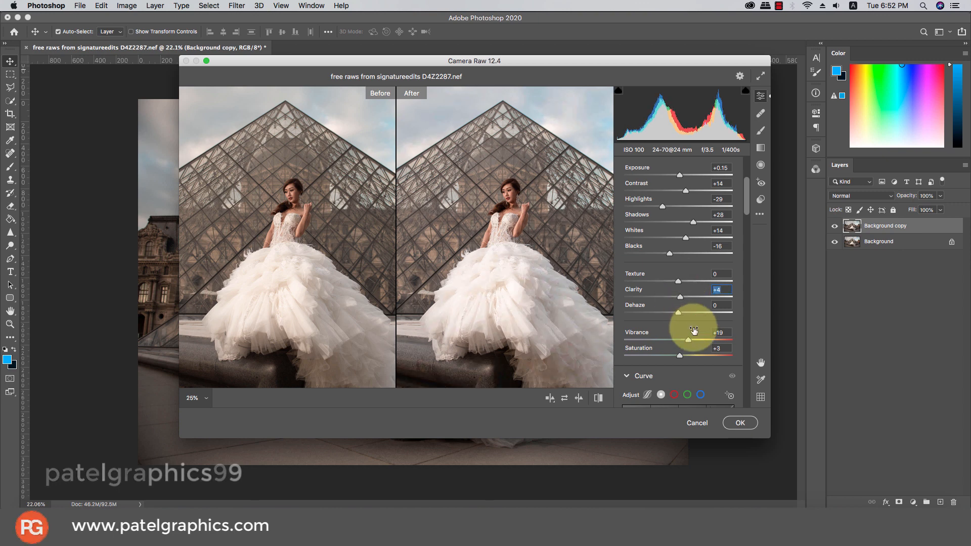
Step: Increase the photo's Vibrance to +37 and Saturation to +14
left_click_drag(688, 340, 698, 340)
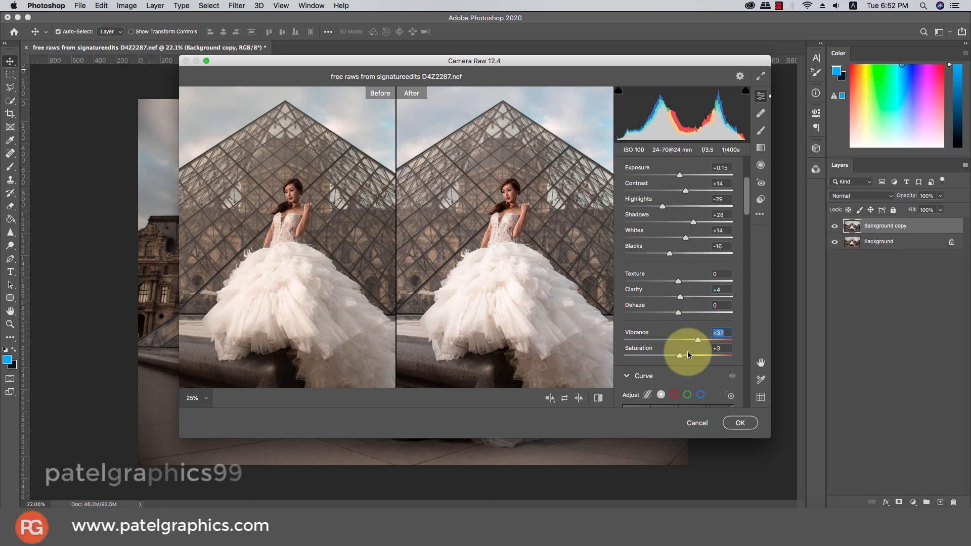
left_click(685, 355)
scroll(676, 299, "down", 3)
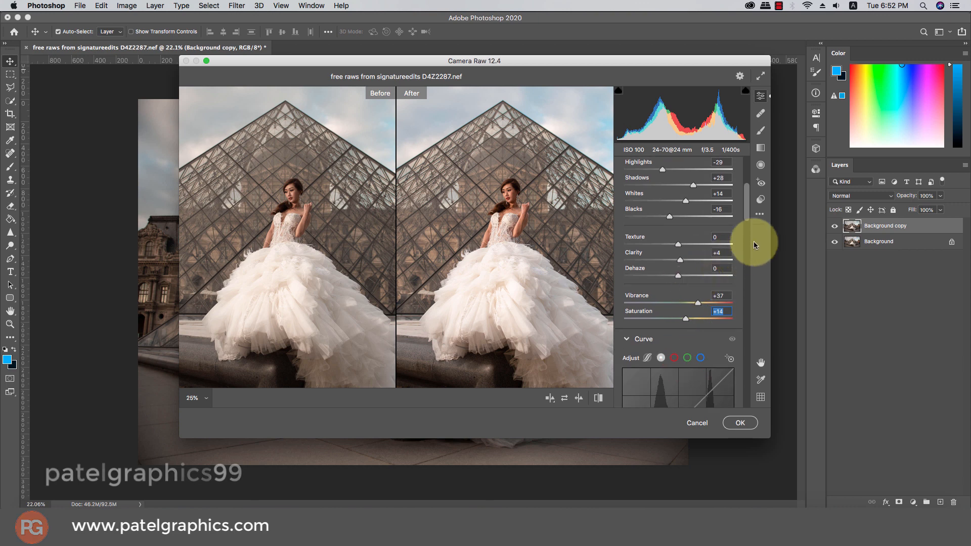
Step: Set the photo's Sharpening amount to 17
left_click_drag(747, 202, 747, 245)
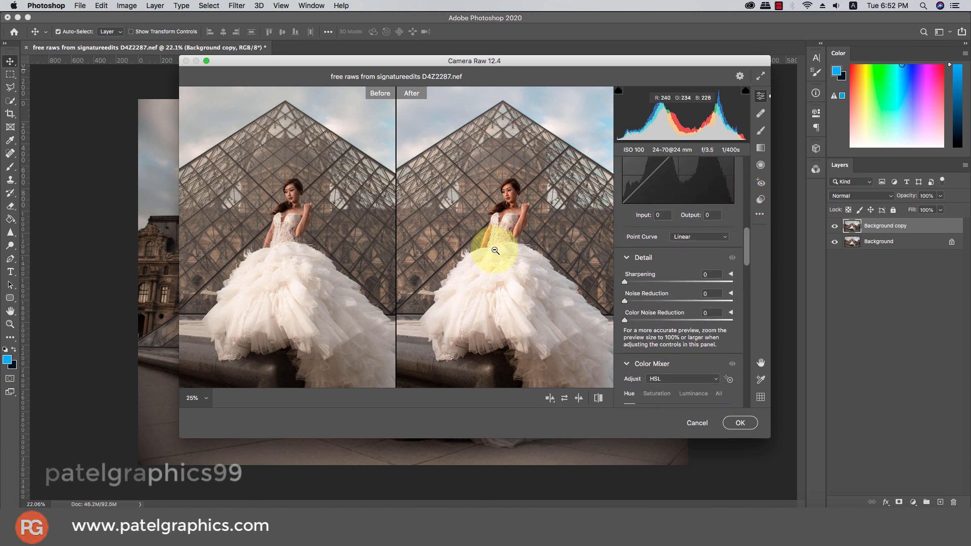
left_click_drag(505, 260, 507, 288)
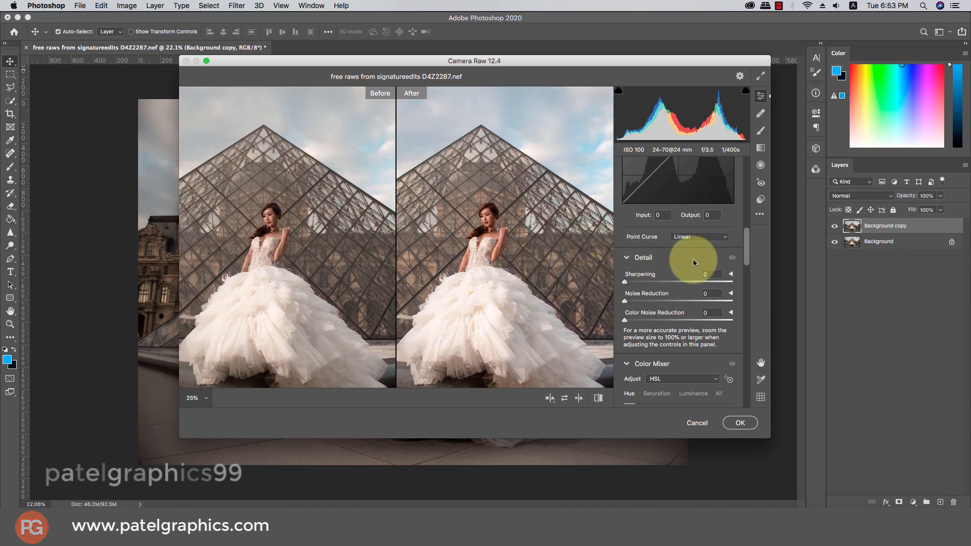
left_click_drag(747, 246, 747, 262)
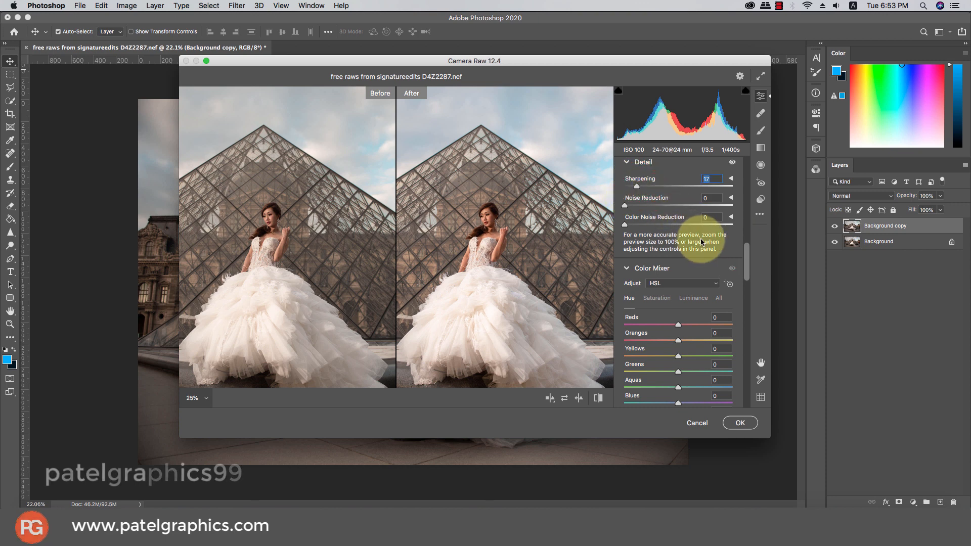
Step: Set the Oranges luminance to +9 in the HSL Color Mixer
left_click_drag(748, 253, 745, 263)
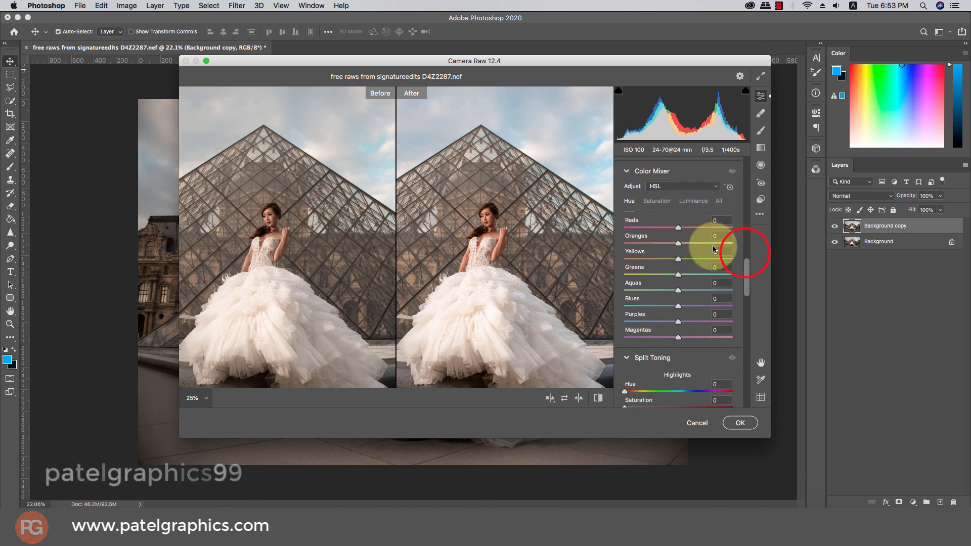
left_click(685, 201)
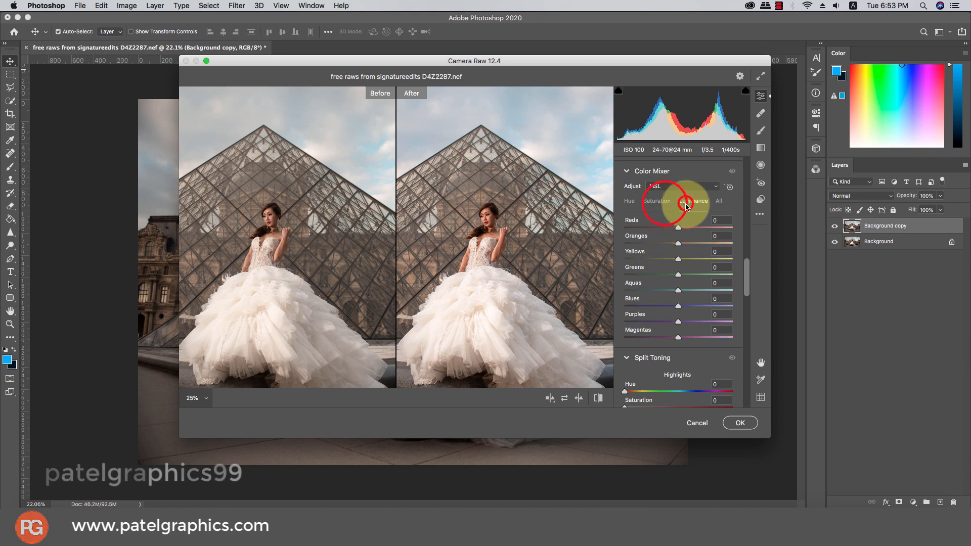
left_click_drag(678, 243, 685, 242)
left_click(685, 243)
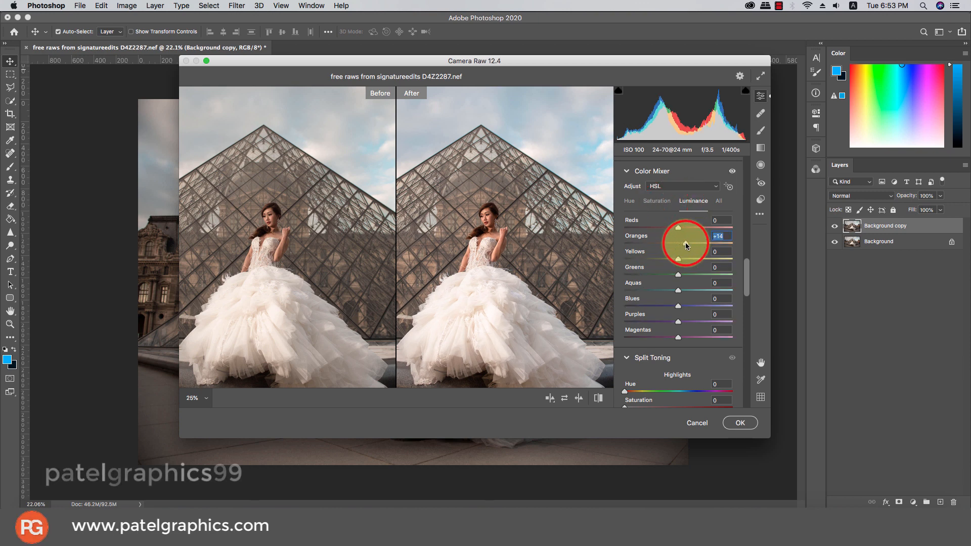
left_click_drag(688, 243, 693, 246)
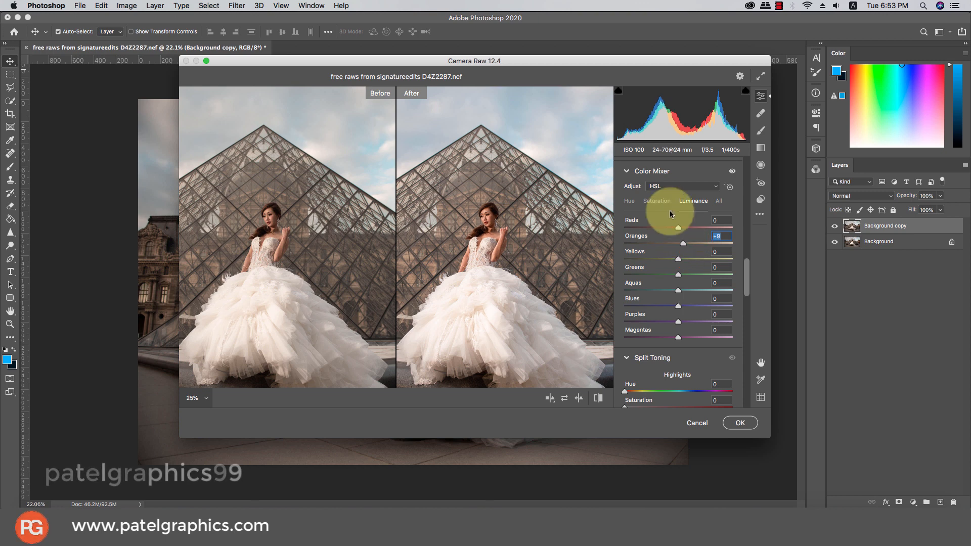
Step: Adjust the Oranges saturation in the Color Mixer, and return to its hue settings
left_click(659, 202)
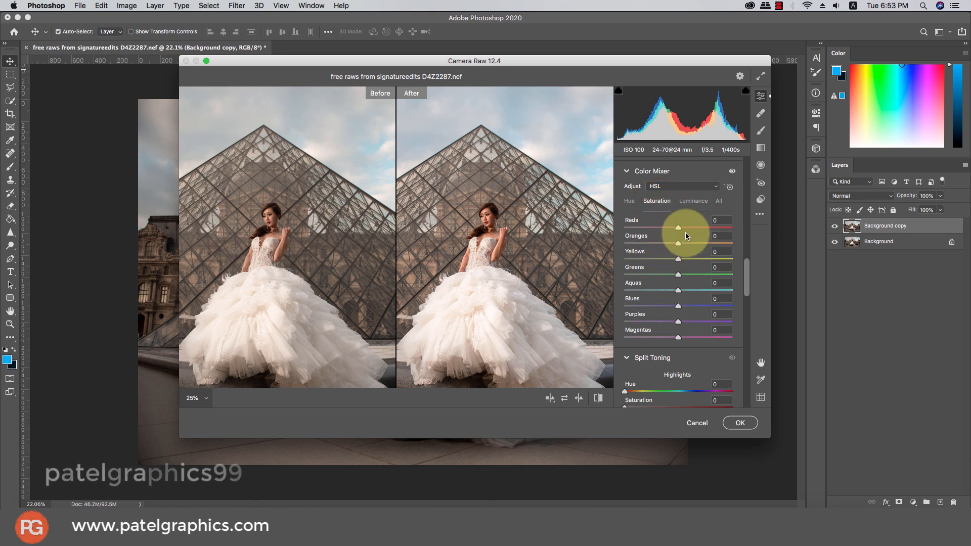
left_click_drag(672, 245, 687, 245)
left_click(686, 202)
left_click(629, 200)
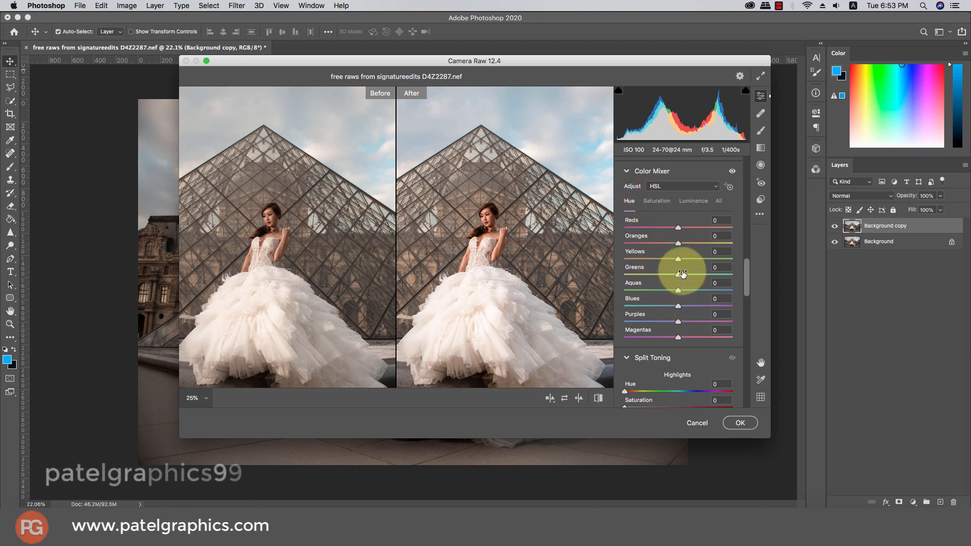
Step: Calibrate the primaries: blue hue -29, saturation +20; green hue +24, saturation -27; red hue +24, saturation -29
left_click_drag(745, 270, 688, 396)
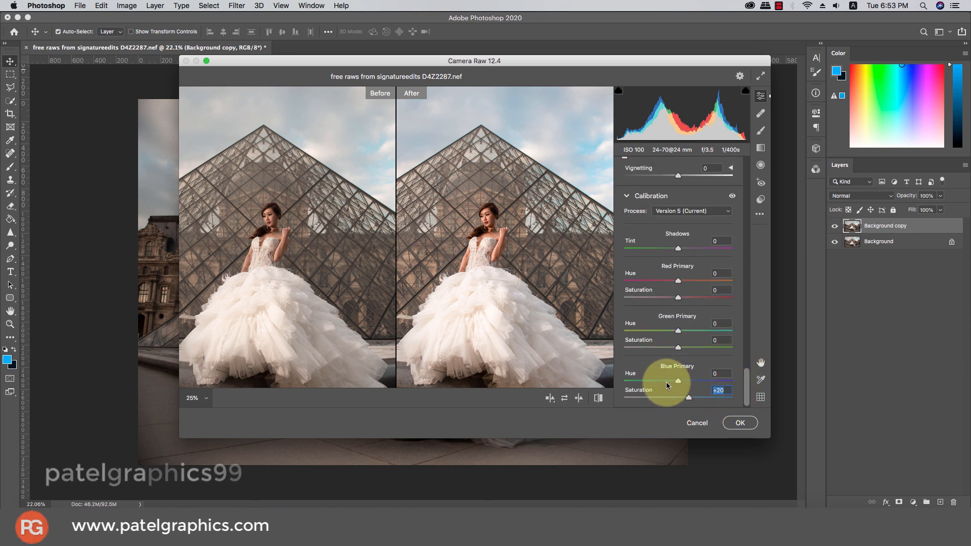
left_click(663, 348)
left_click(691, 330)
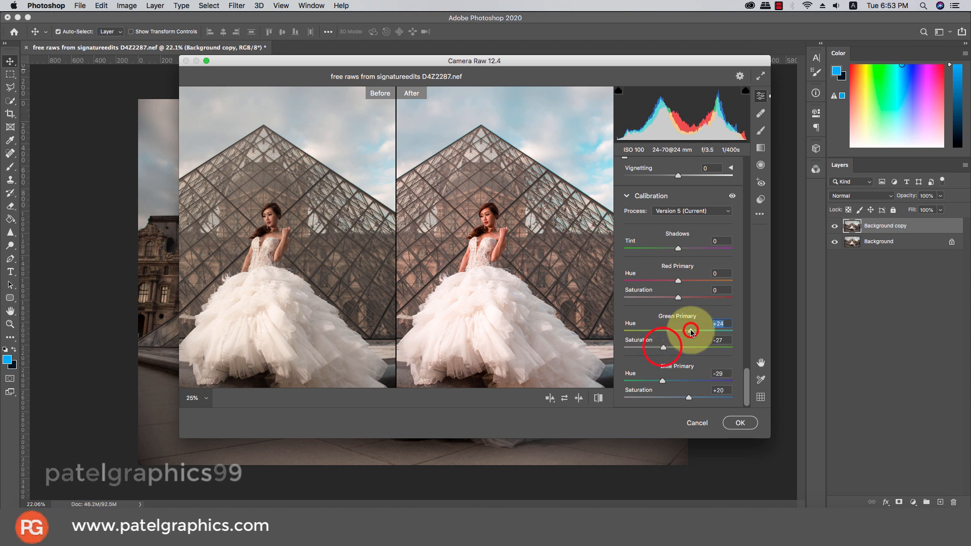
left_click(662, 297)
left_click(691, 281)
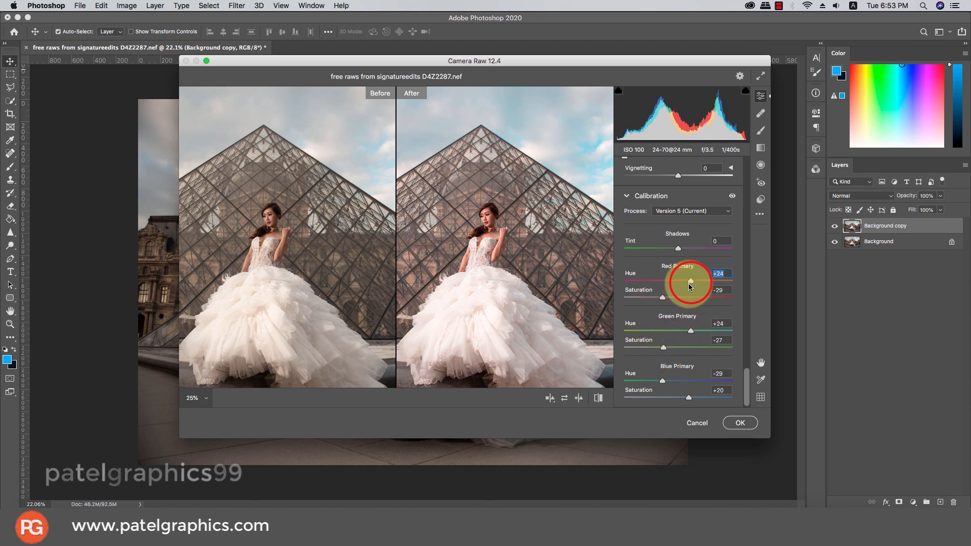
Step: Apply a Vignetting amount of -14 to the photo and open the preview zoom choices
left_click(670, 175)
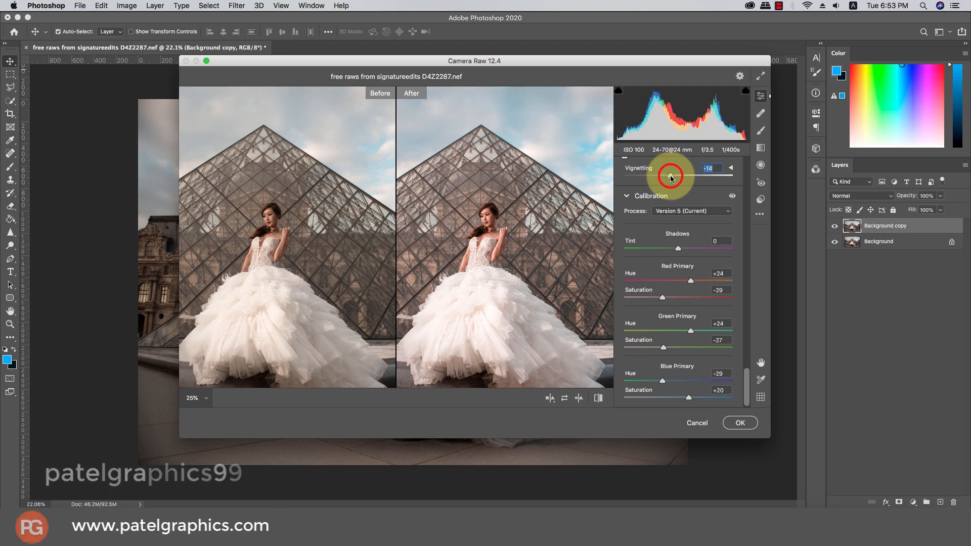
left_click(200, 398)
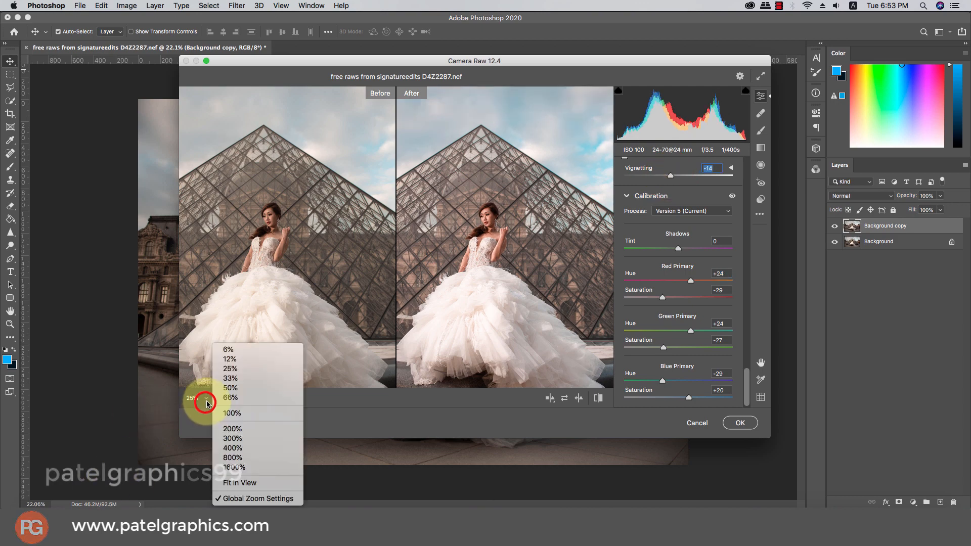
Step: Set the Oranges luminance to +30 in the Color Mixer with the preview zoomed out to 12%
left_click(239, 359)
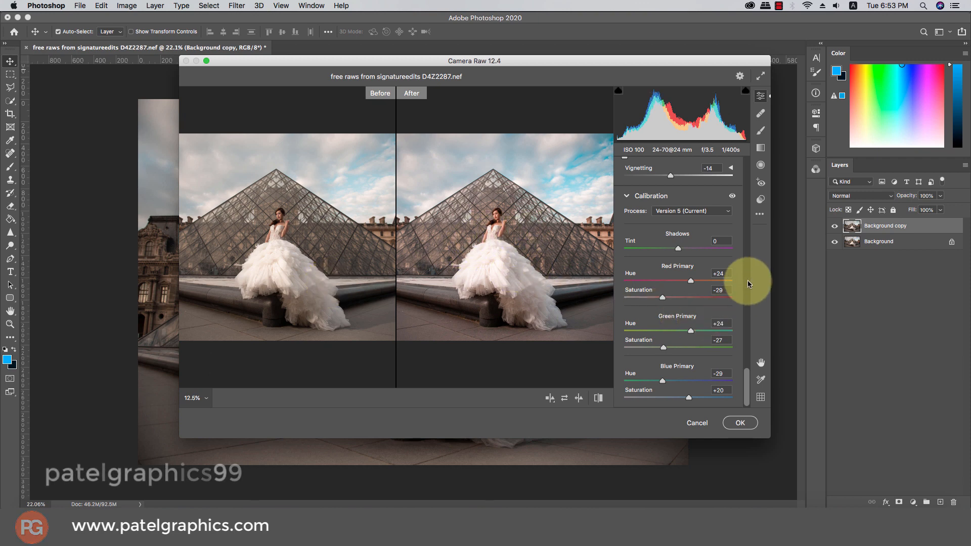
left_click_drag(748, 367, 741, 258)
left_click(689, 285)
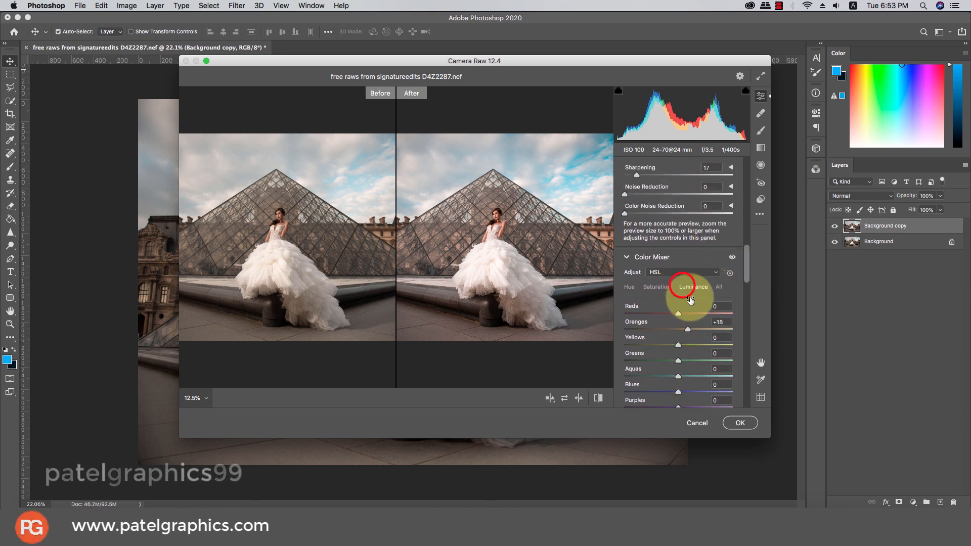
left_click(693, 330)
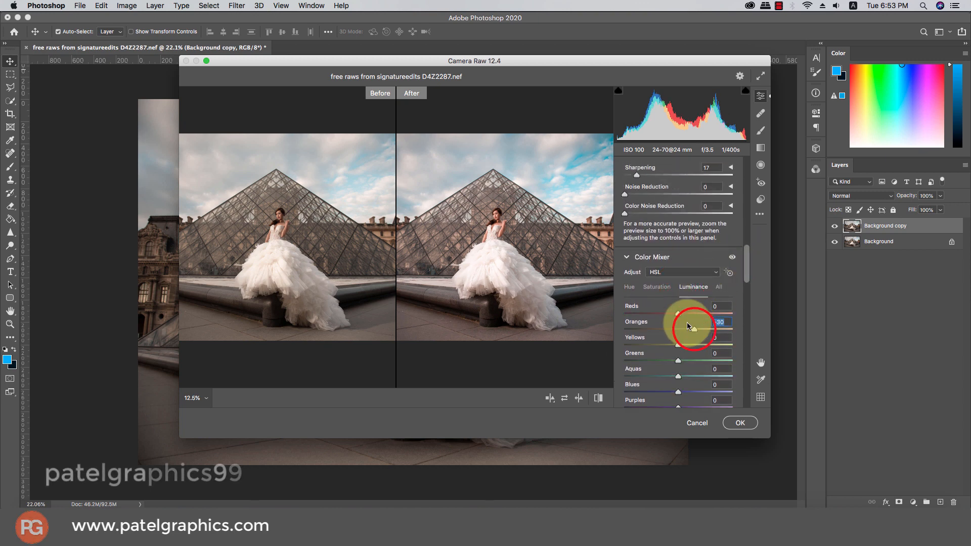
Step: Raise the photo's Clarity to +13 and Vibrance to +49 in the Basic adjustments
scroll(688, 318, "up", 10)
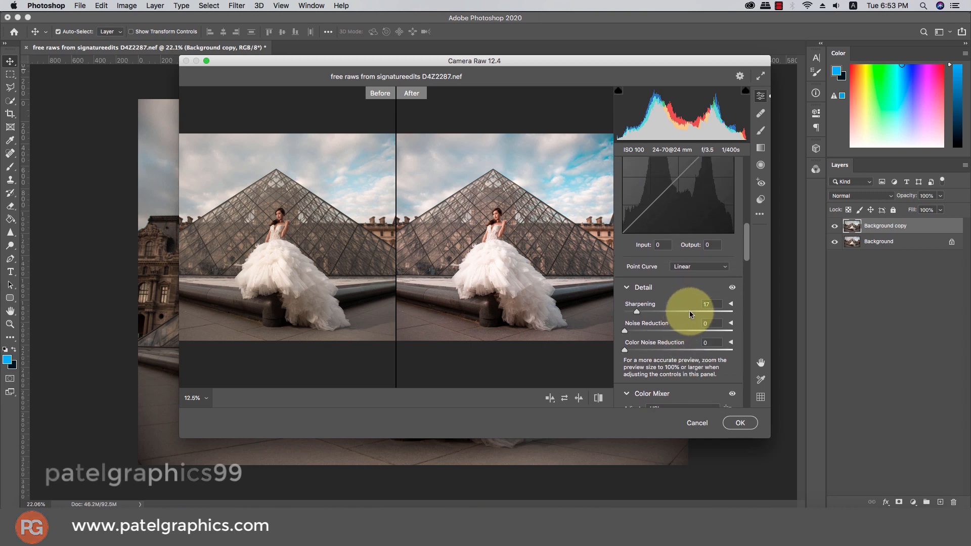
left_click_drag(747, 232, 747, 182)
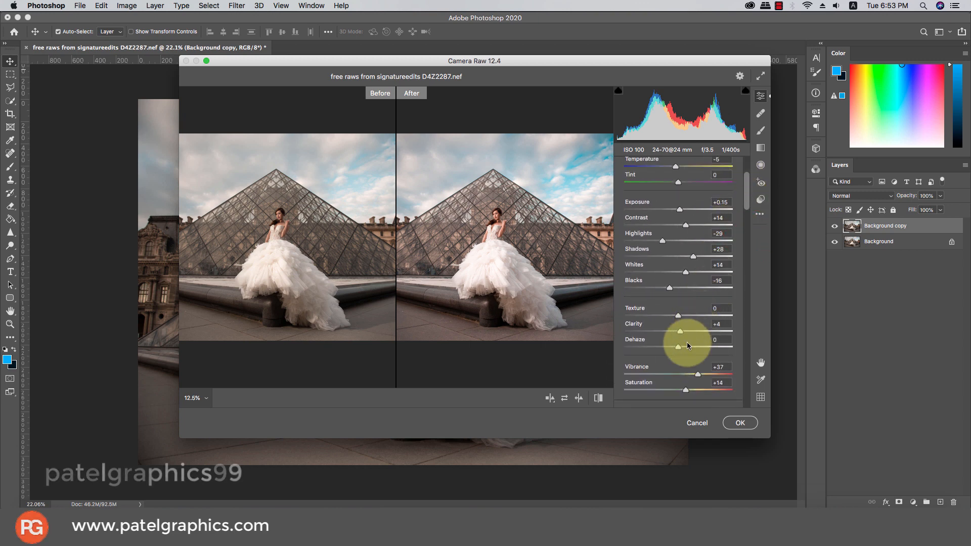
left_click(685, 330)
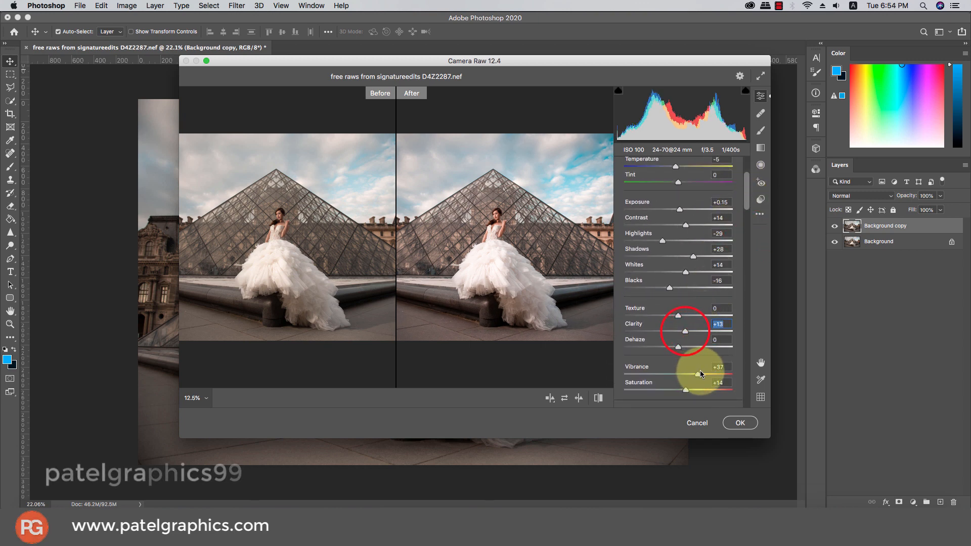
left_click(700, 375)
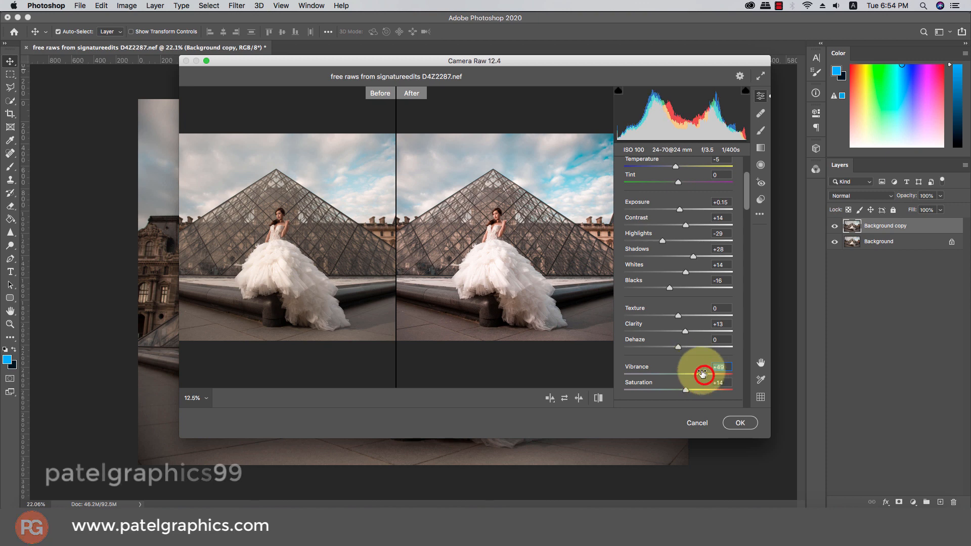
Step: Set the white balance Temperature to -12 and apply the Camera Raw filter to the layer
scroll(689, 327, "up", 3)
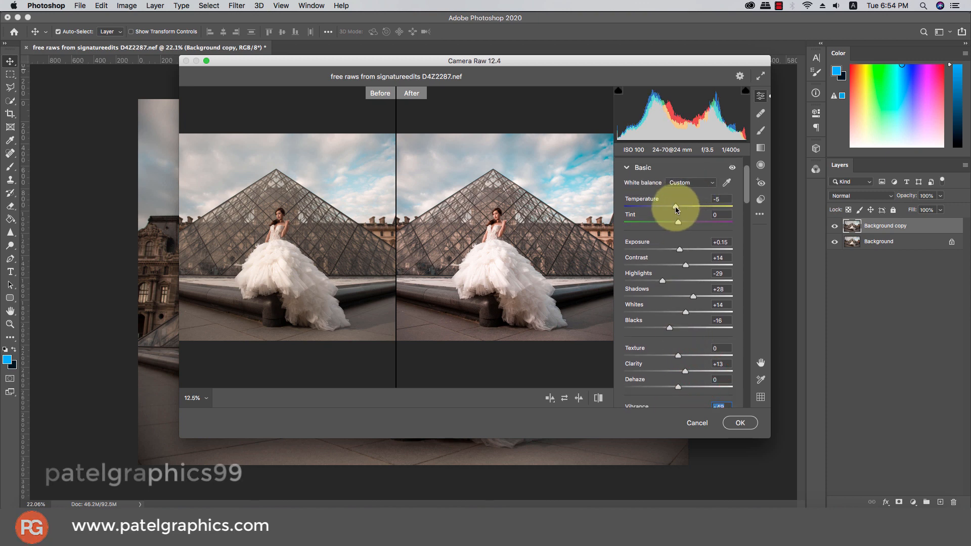
left_click_drag(679, 210, 672, 205)
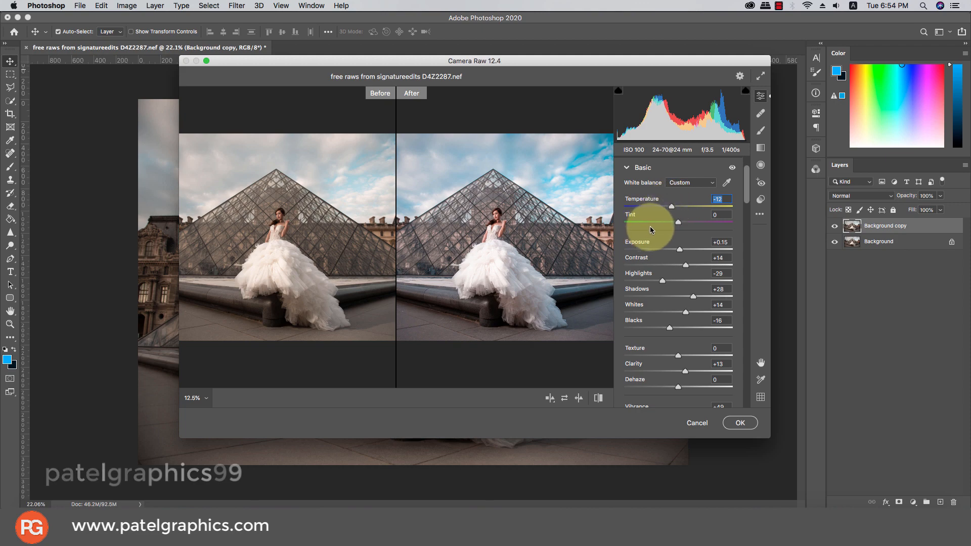
left_click(740, 423)
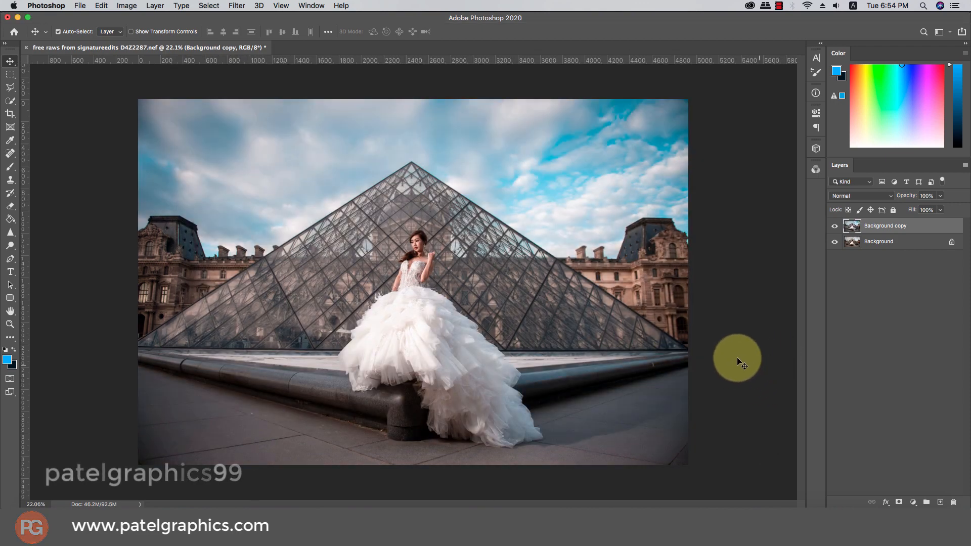
Step: Compare the graded Background copy with the original by toggling its visibility, at full view and close up on the bride
left_click(832, 228)
left_click(832, 227)
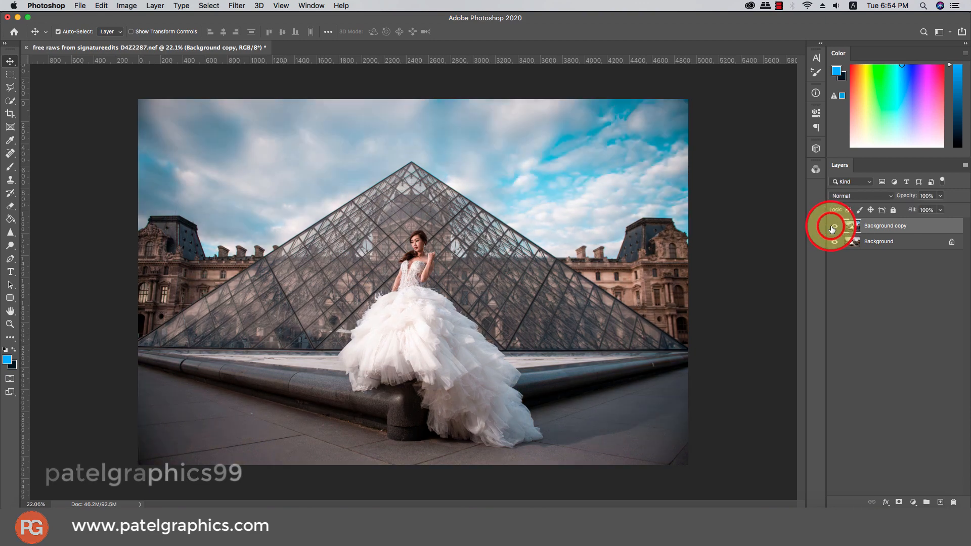
left_click(832, 228)
left_click(832, 227)
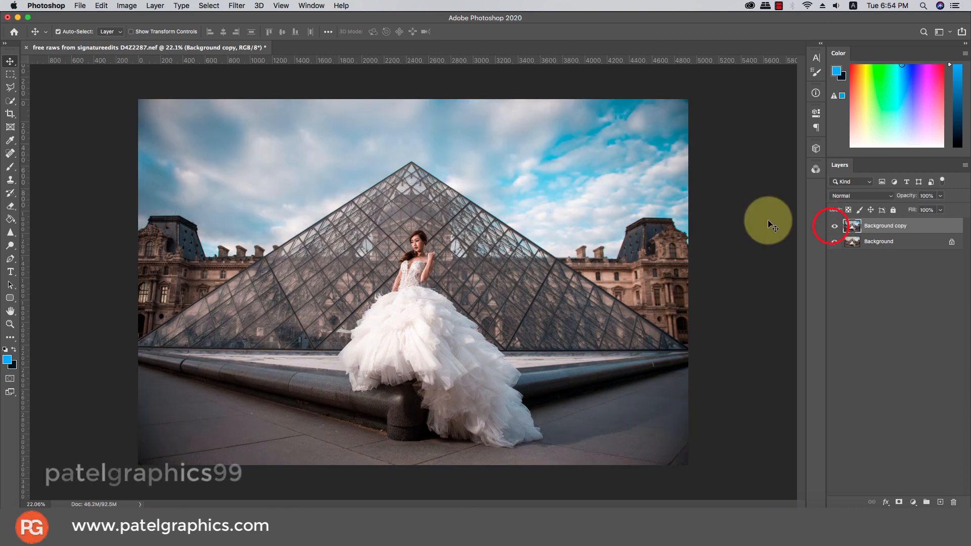
scroll(426, 239, "up", 2)
scroll(426, 235, "up", 12)
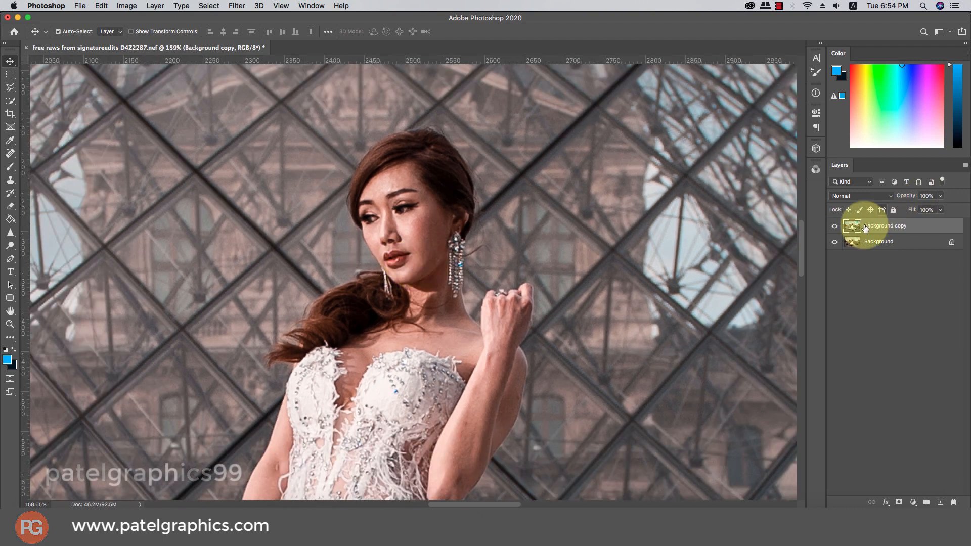
left_click(835, 227)
left_click(835, 226)
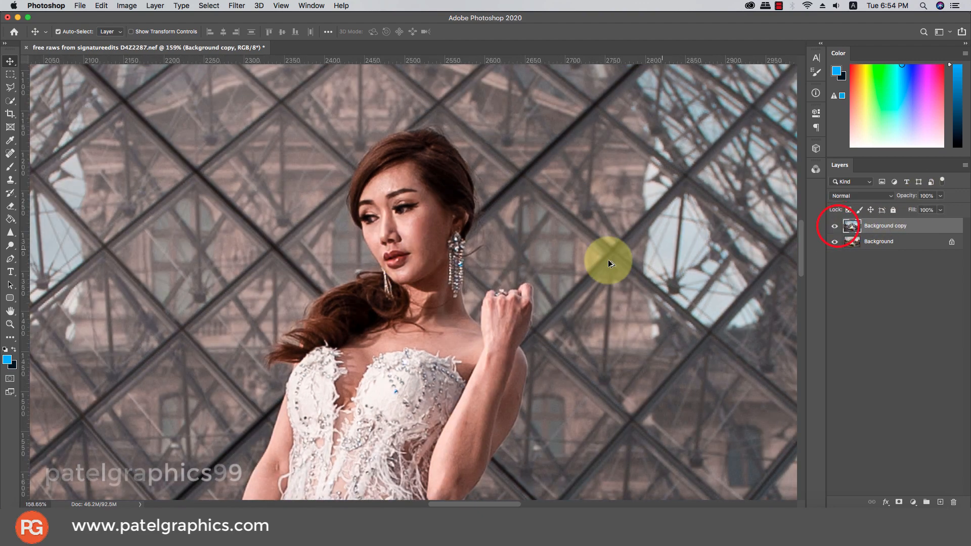
scroll(597, 260, "down", 12)
scroll(586, 262, "down", 3)
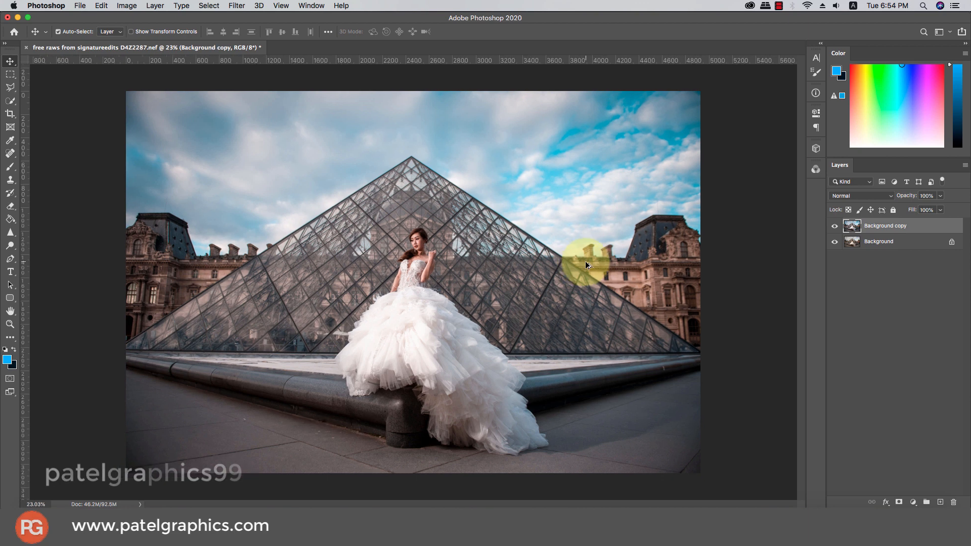
scroll(586, 264, "up", 1)
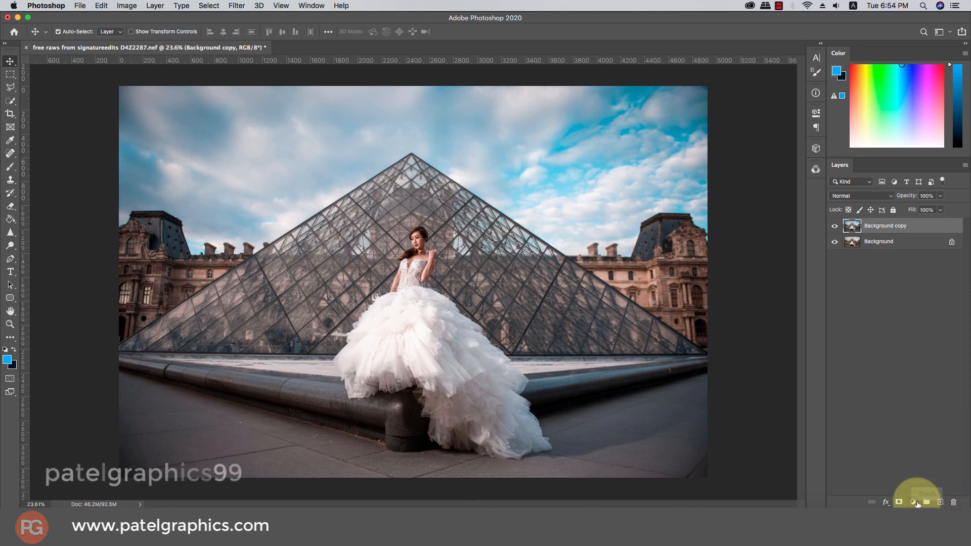
Step: Add a Color Lookup adjustment layer above the Background copy and load the 2Strip.look 3D LUT
left_click(914, 502)
left_click(919, 433)
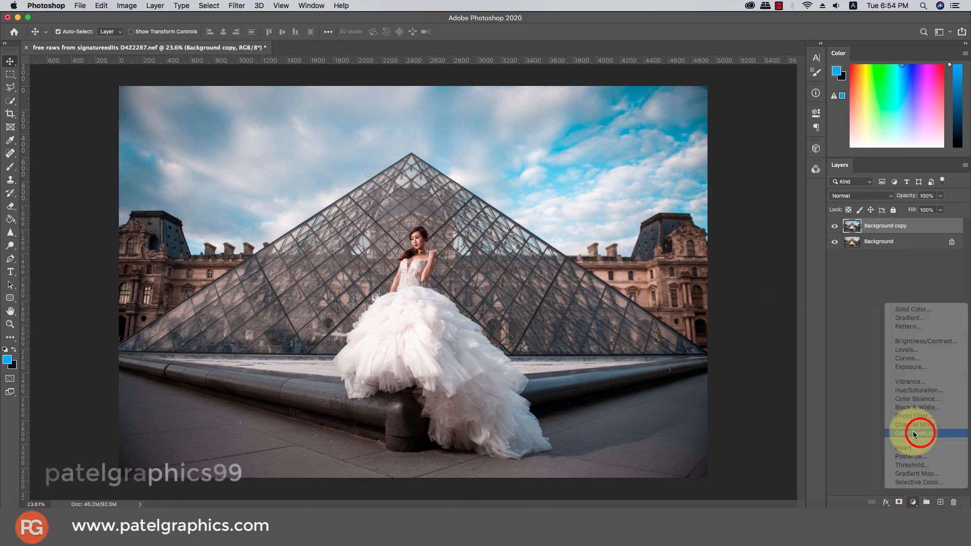
left_click(756, 143)
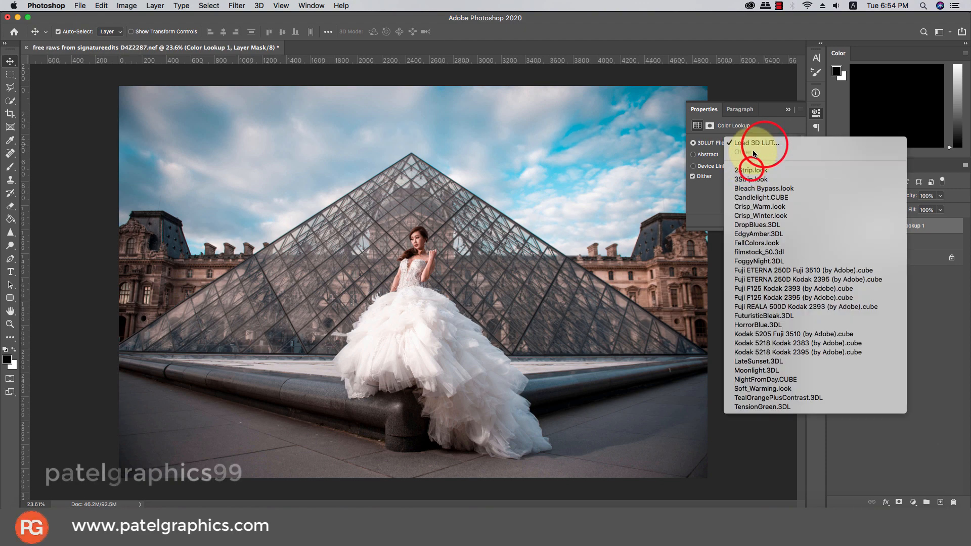
left_click(757, 161)
left_click(754, 143)
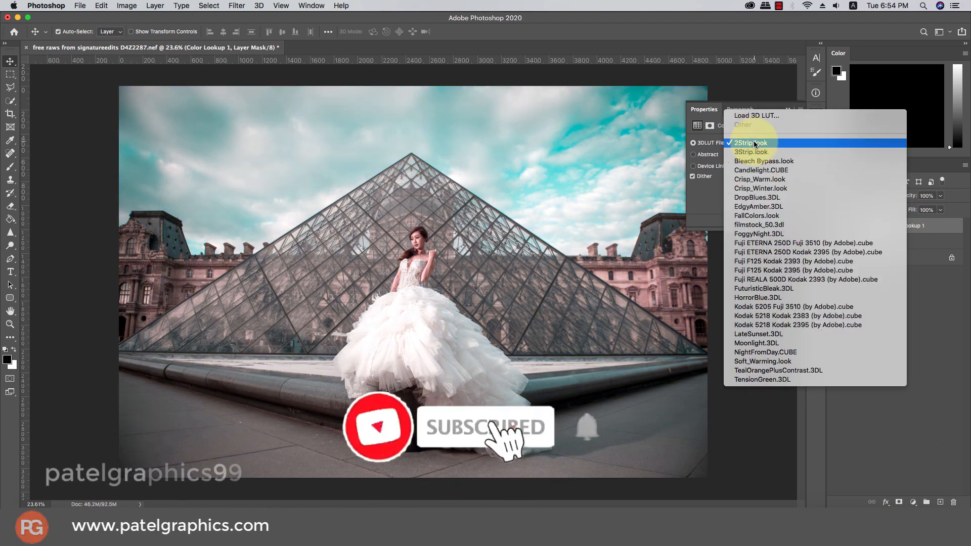
Step: Switch the Color Lookup layer's 3D LUT to 3Strip.look, keeping the Normal blend mode
left_click(755, 144)
left_click(754, 143)
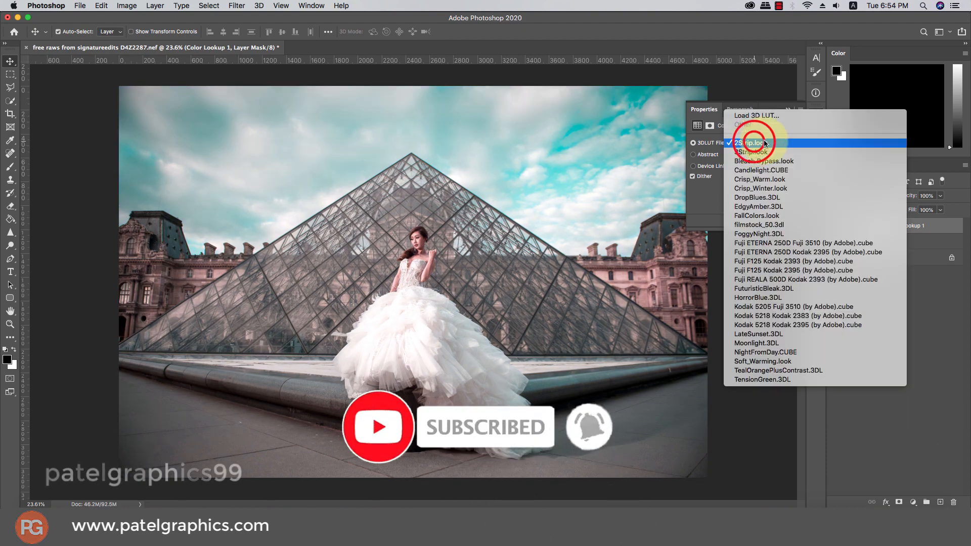
left_click(754, 143)
left_click(873, 201)
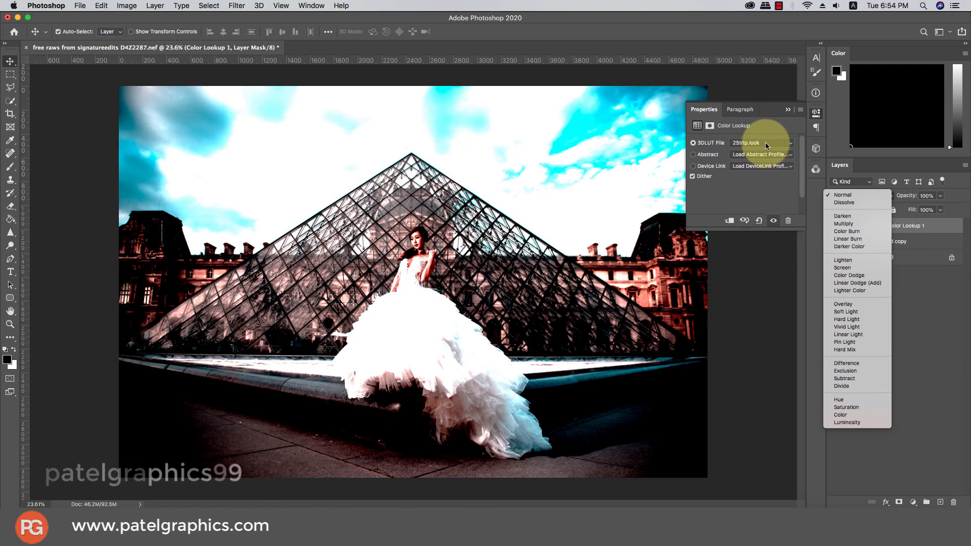
left_click(766, 141)
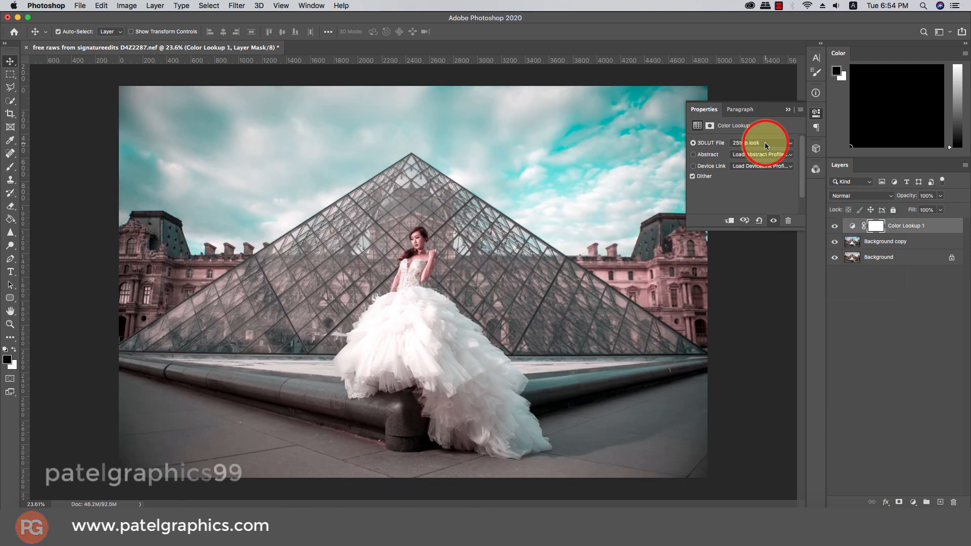
left_click(765, 141)
left_click(824, 148)
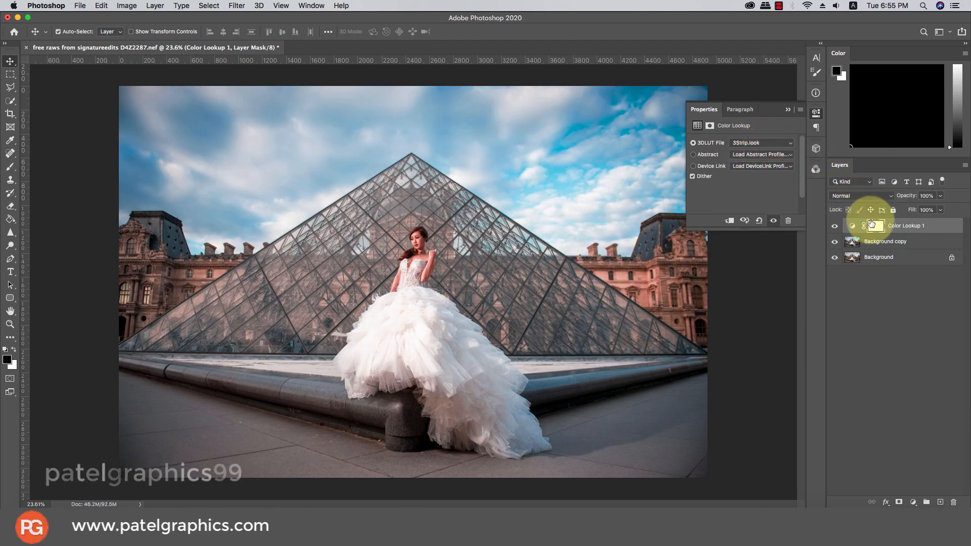
Step: Try the Lighten blend mode on the Color Lookup layer, compare its effect, and return the layer to Normal
left_click(849, 196)
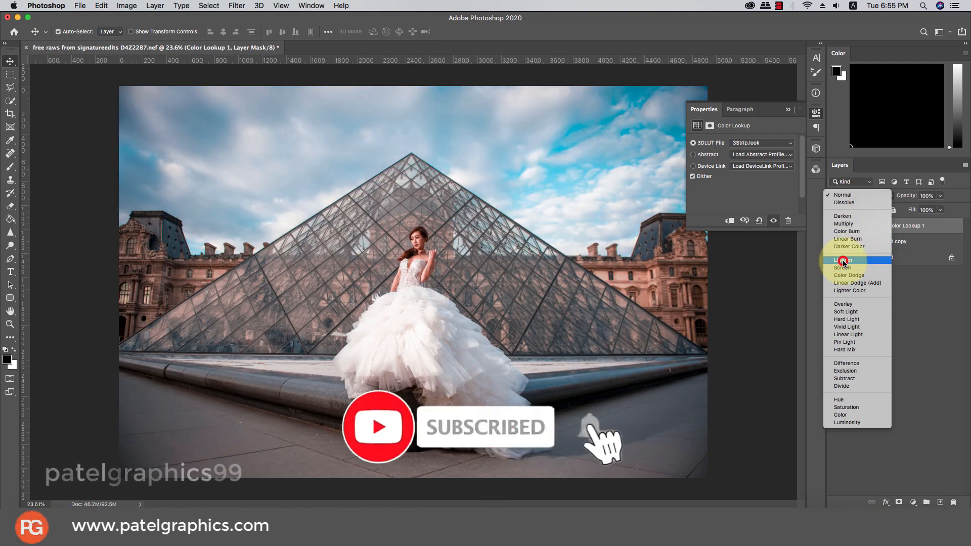
left_click(843, 261)
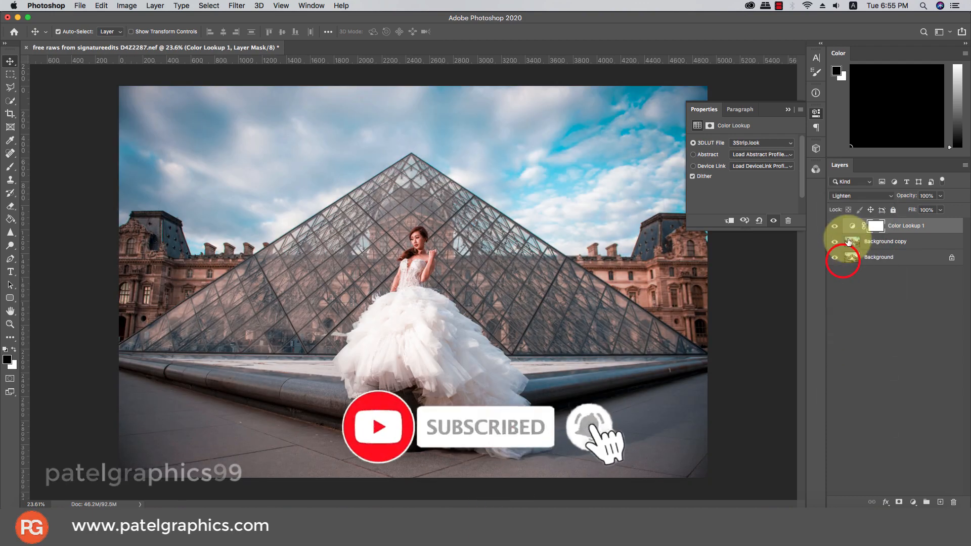
double_click(840, 225)
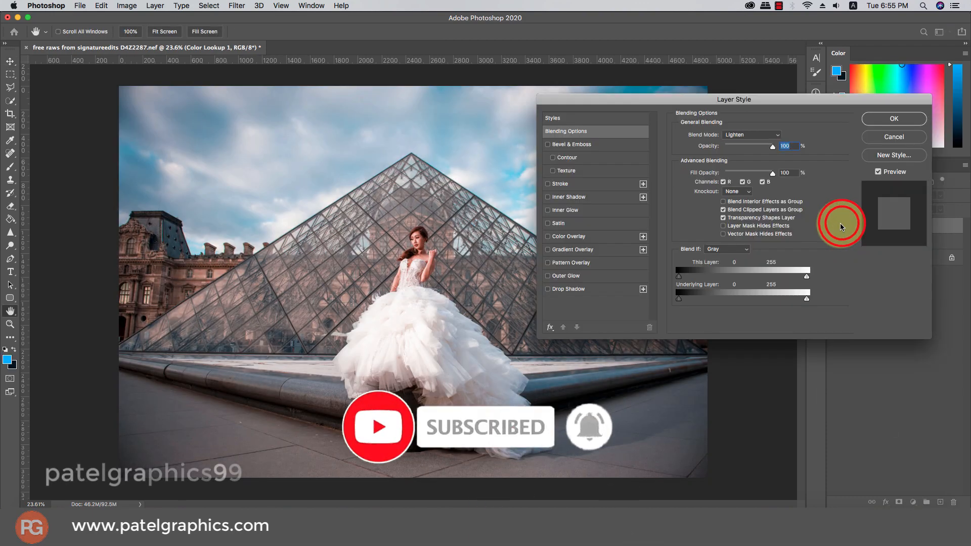
left_click(880, 138)
left_click(834, 226)
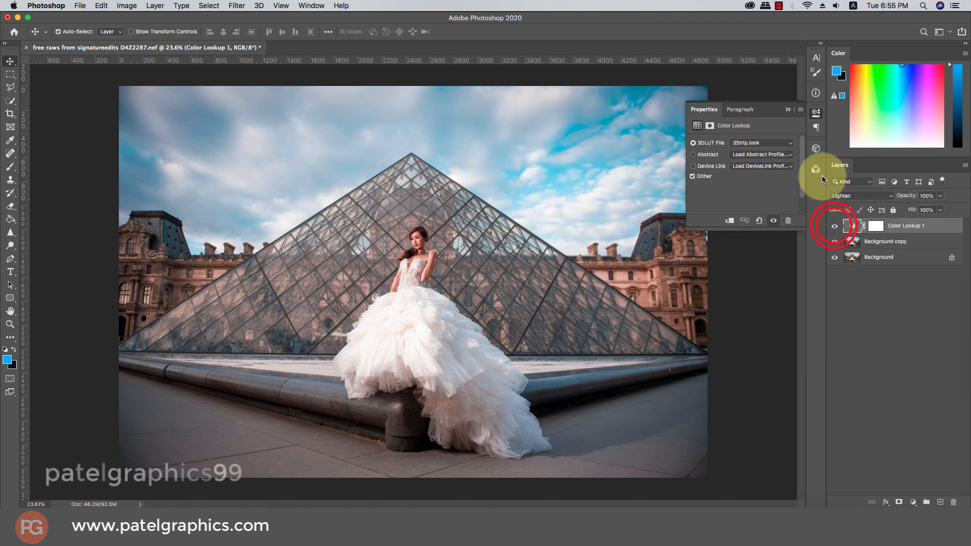
left_click(843, 196)
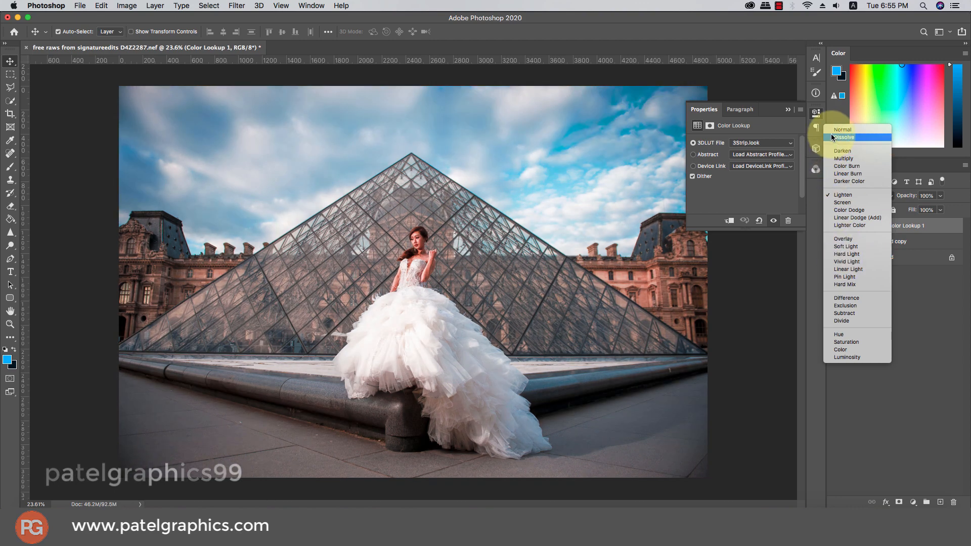
left_click(834, 133)
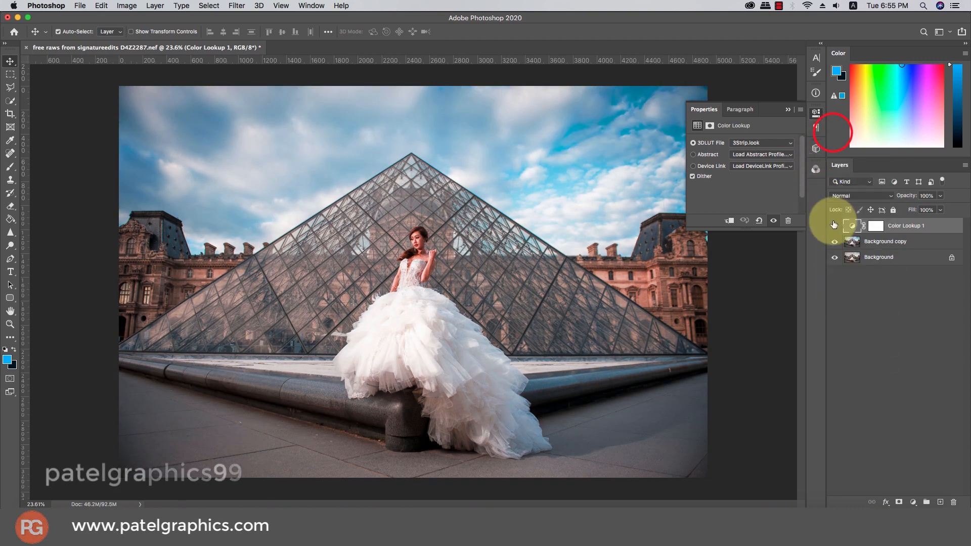
Step: Compare the photo with and without the Color Lookup layer, and reduce the layer's opacity to 59%
left_click(834, 226)
left_click(834, 226)
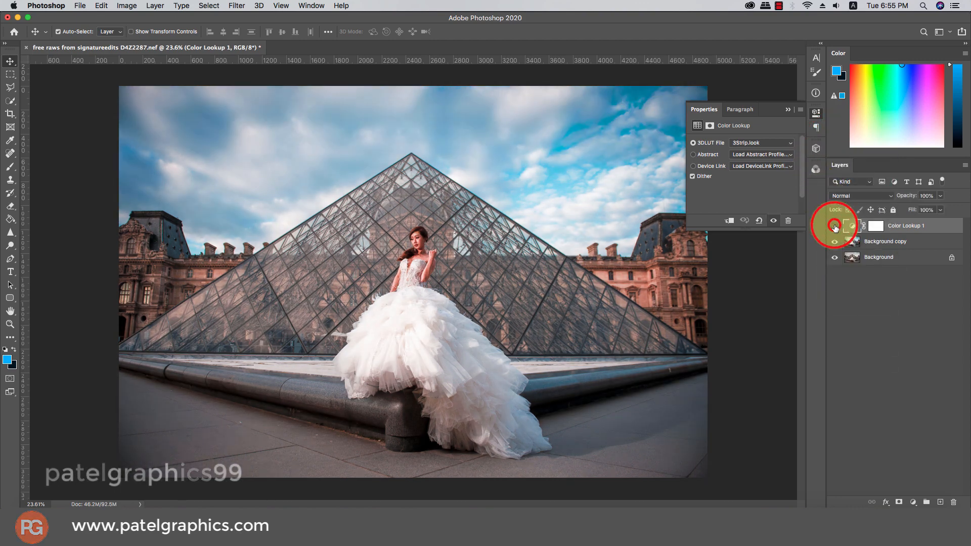
left_click(835, 226)
left_click(835, 226)
left_click(942, 196)
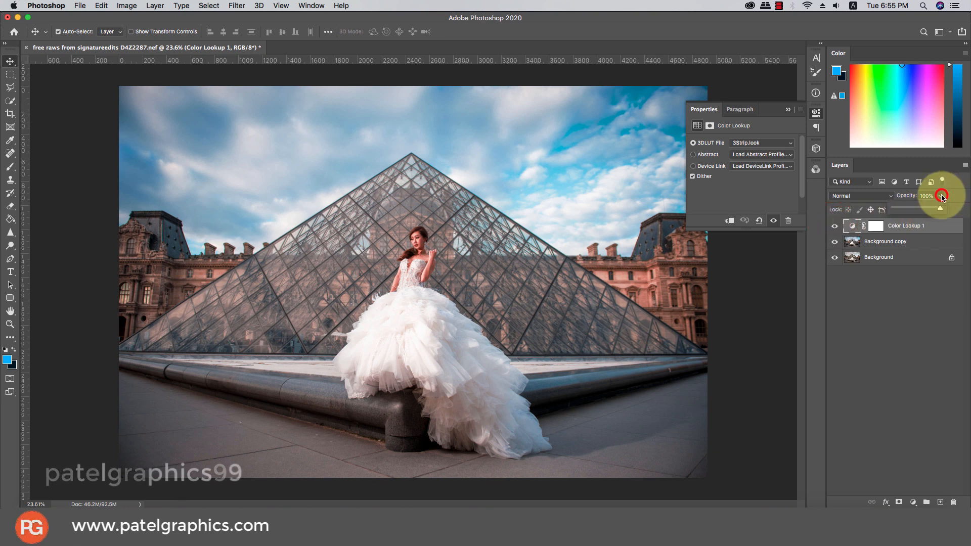
mouse_move(918, 210)
left_mouse_down()
mouse_move(899, 208)
mouse_move(920, 206)
left_mouse_up()
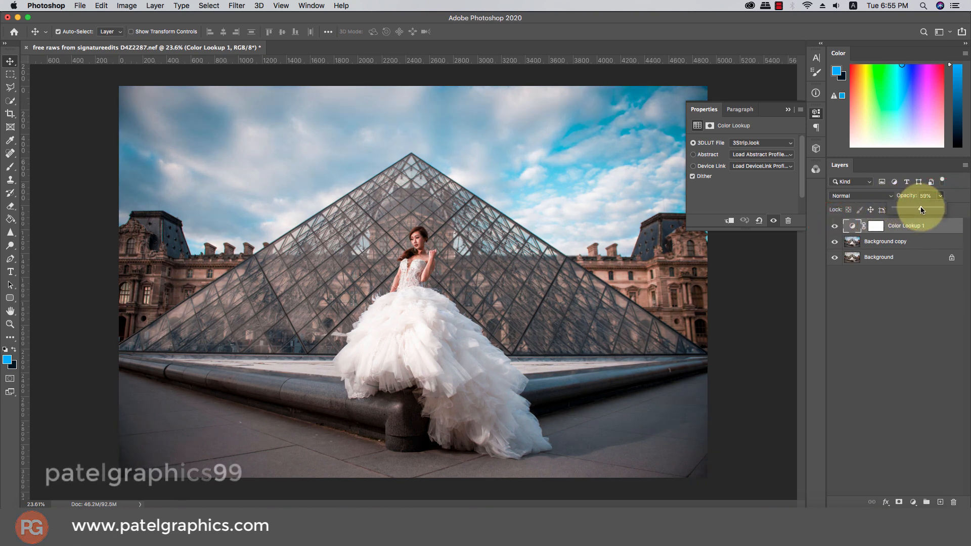
Step: Paint black on the Color Lookup layer mask over the bride's face and upper body with the Brush at 43% opacity
left_click(876, 226)
key("b")
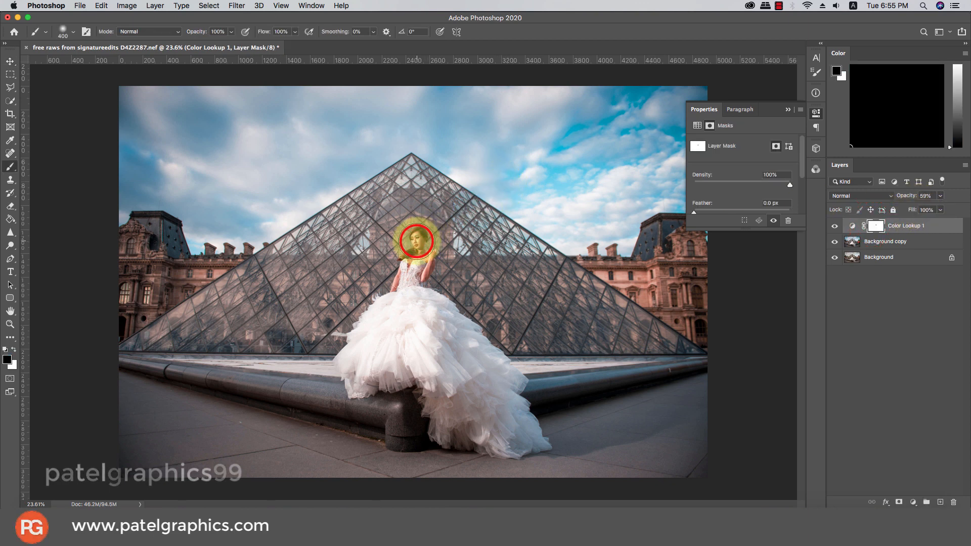
key("super+z")
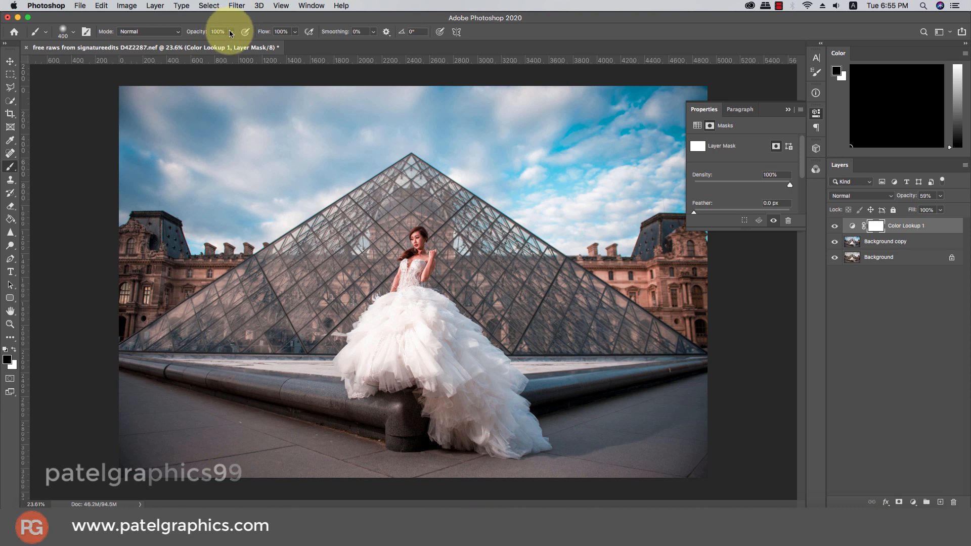
left_click_drag(230, 32, 217, 37)
mouse_move(426, 243)
left_mouse_down()
mouse_move(416, 281)
mouse_move(402, 287)
mouse_move(422, 263)
left_mouse_up()
mouse_move(424, 260)
left_mouse_down()
mouse_move(425, 232)
mouse_move(418, 237)
left_mouse_up()
left_click_drag(415, 239, 412, 276)
left_click(423, 266)
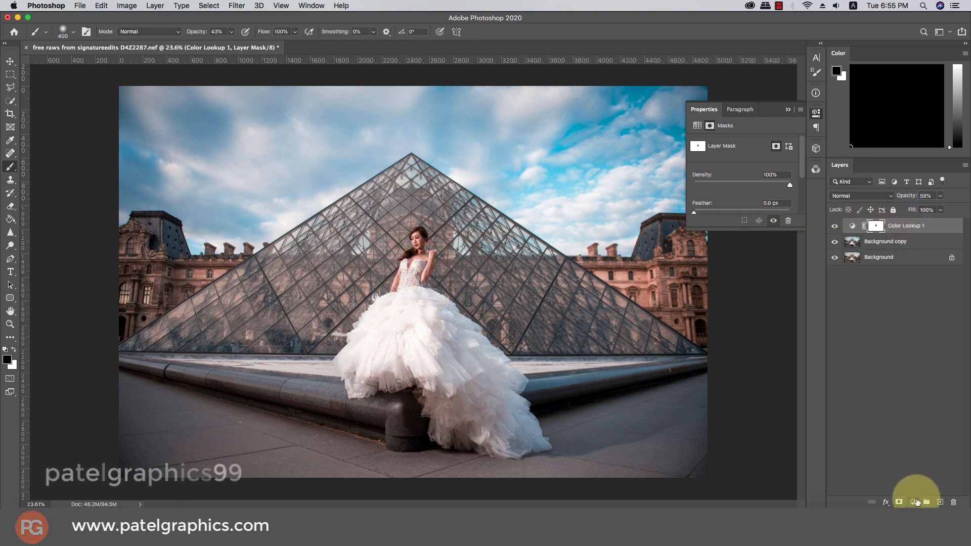
Step: Add a second Color Lookup adjustment layer on top of the stack and apply the Crisp_Winter.look 3D LUT to it
left_click(917, 502)
left_click(909, 430)
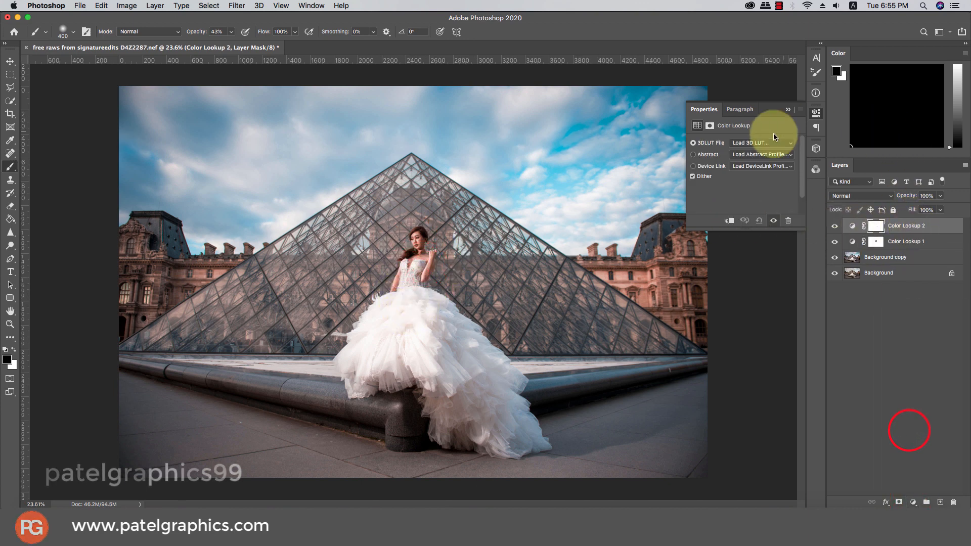
left_click(759, 143)
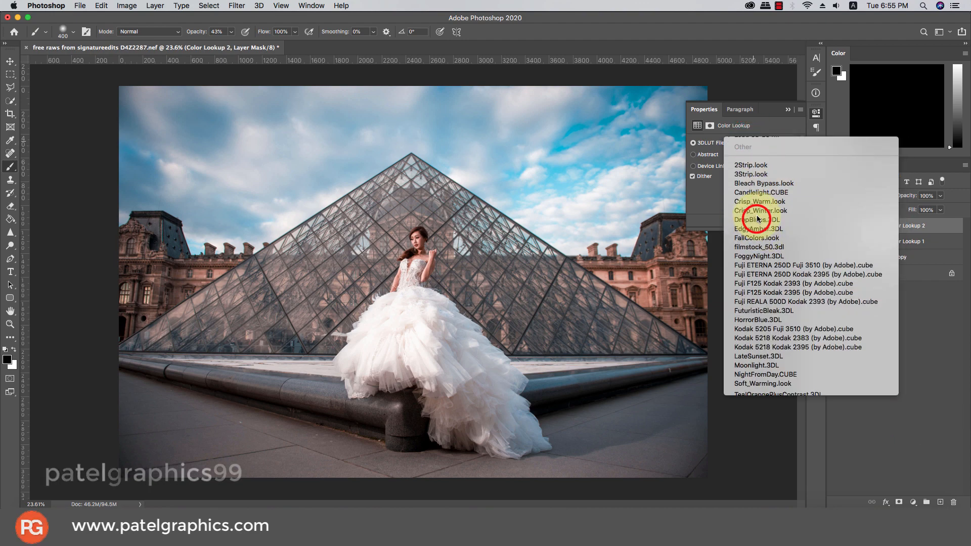
left_click(758, 219)
Step: Try the DropBlues.3DL and EdgyAmber.3DL LUTs on the second Color Lookup layer
left_click(750, 151)
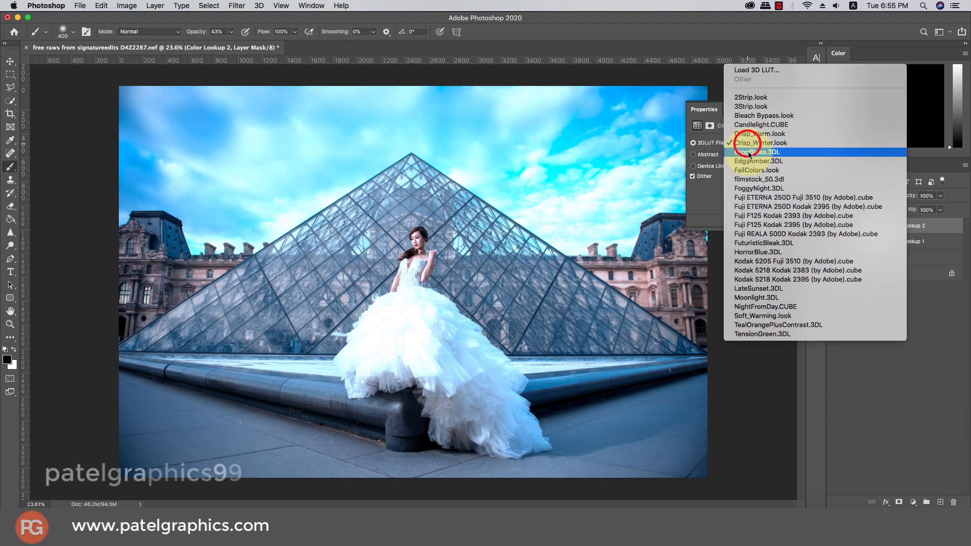
left_click(749, 152)
left_click(748, 144)
left_click(750, 161)
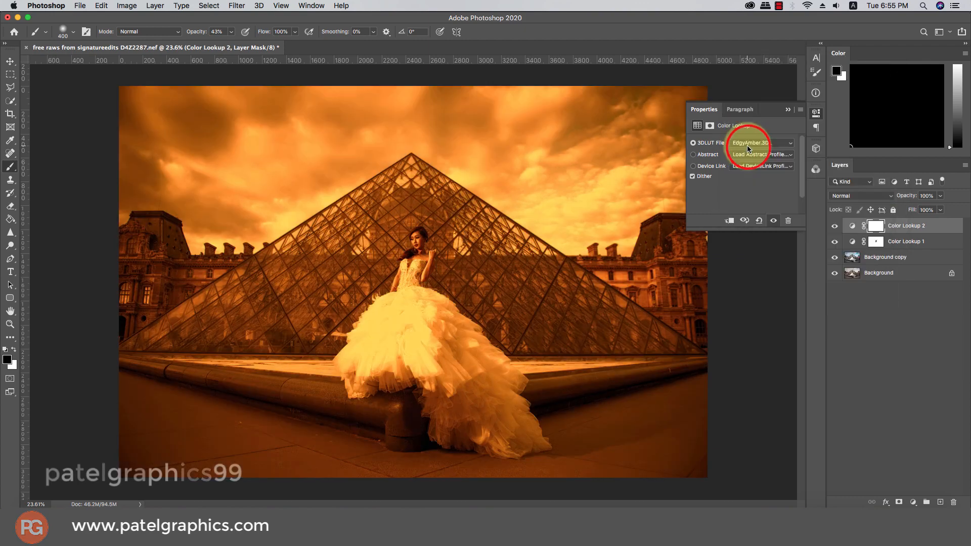
Step: Set the second Color Lookup layer's 3D LUT to FallColors.look, comparing it with filmstock_50.3dl
left_click(749, 144)
left_click(749, 151)
left_click(749, 145)
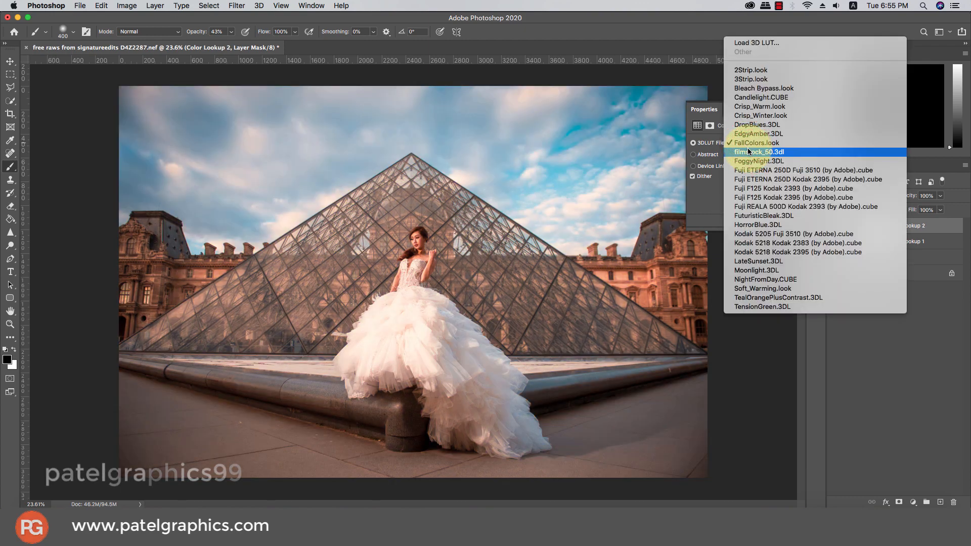
left_click(749, 152)
left_click(749, 146)
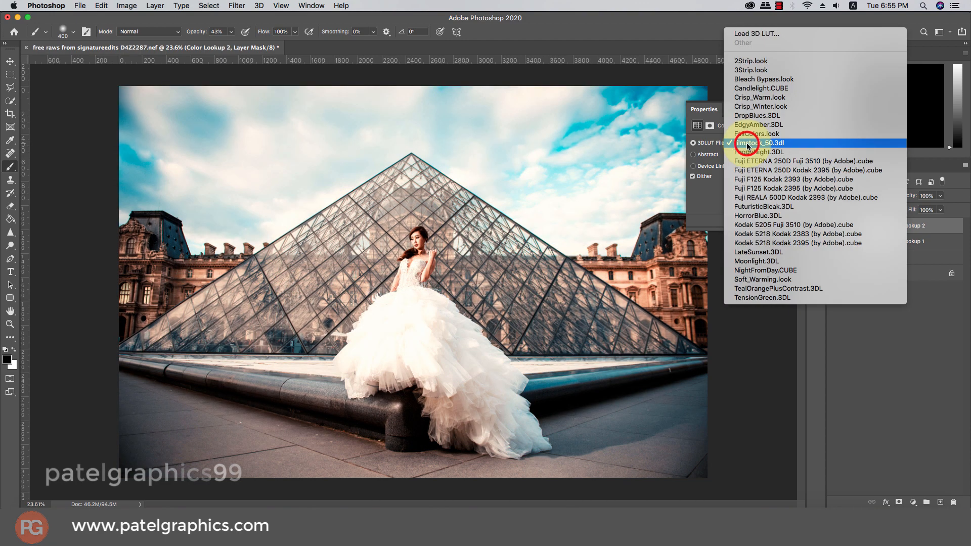
left_click(748, 138)
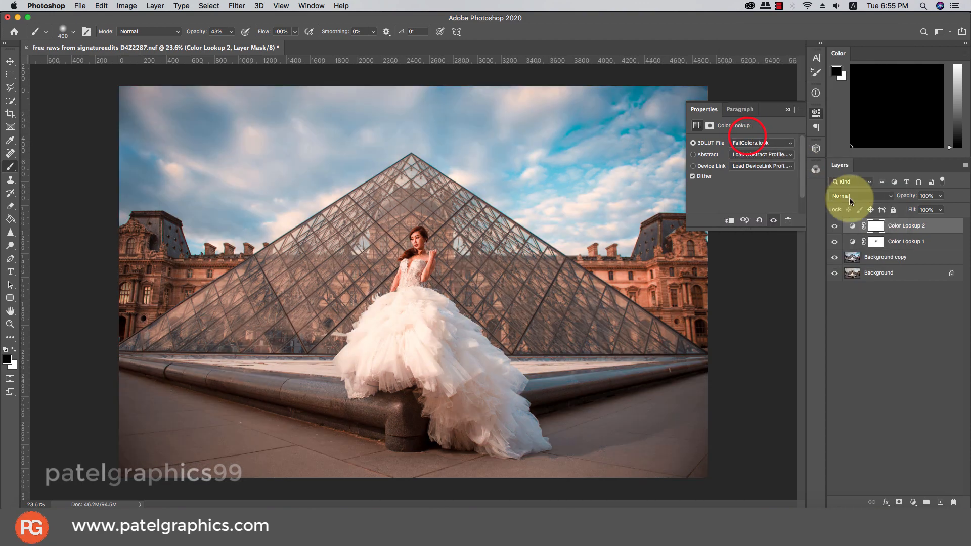
Step: Reduce the second Color Lookup layer's opacity to 50% and paint black on its mask over the bride's face and upper body
left_click(938, 196)
left_click_drag(894, 207, 905, 208)
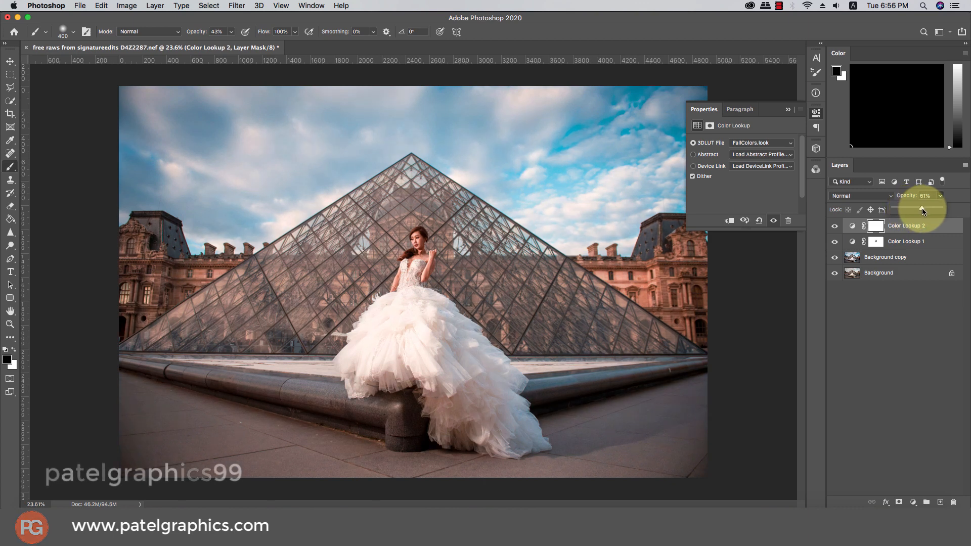
left_click(878, 227)
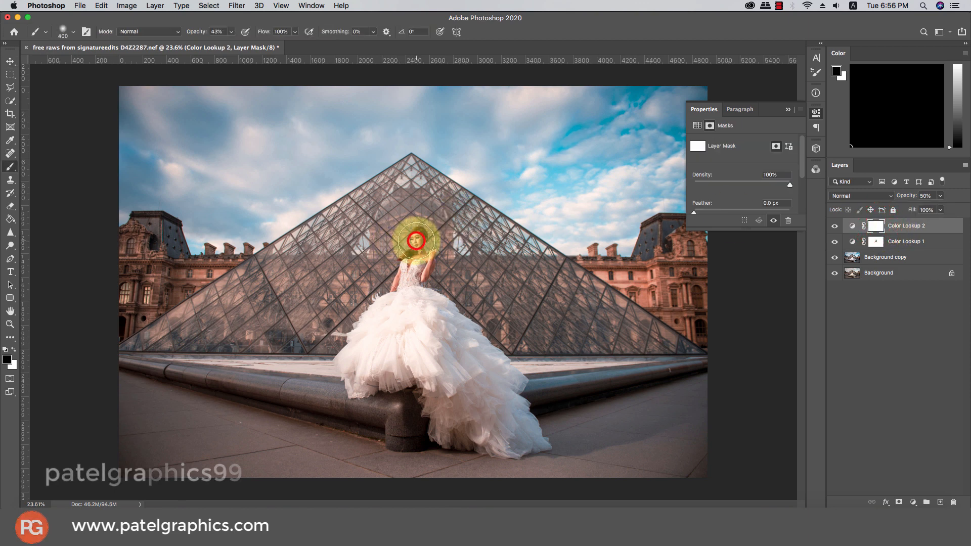
mouse_move(416, 241)
left_mouse_down()
mouse_move(423, 272)
mouse_move(397, 293)
left_mouse_up()
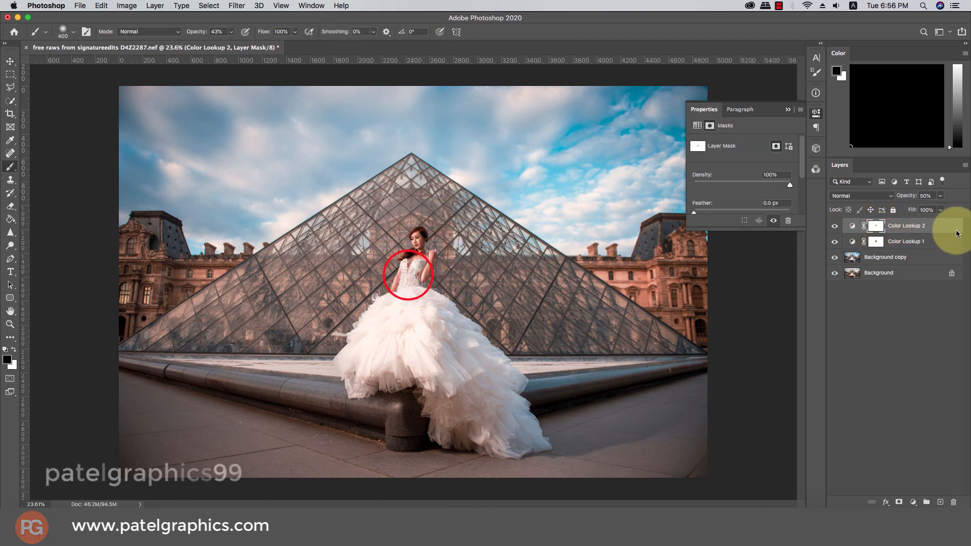
left_click(788, 109)
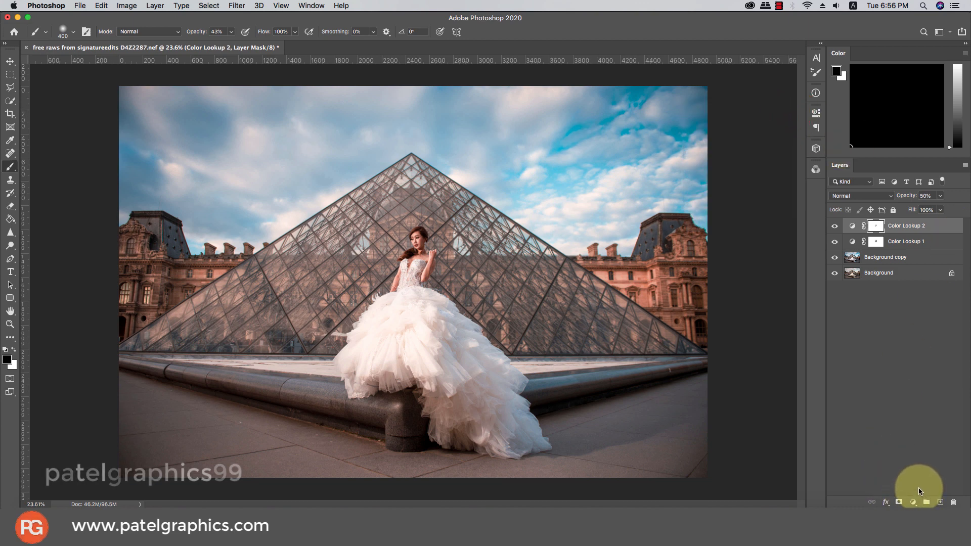
Step: Group the Background copy with both Color Lookup layers, and compare the photo with and without the group
left_click(912, 256, "shift")
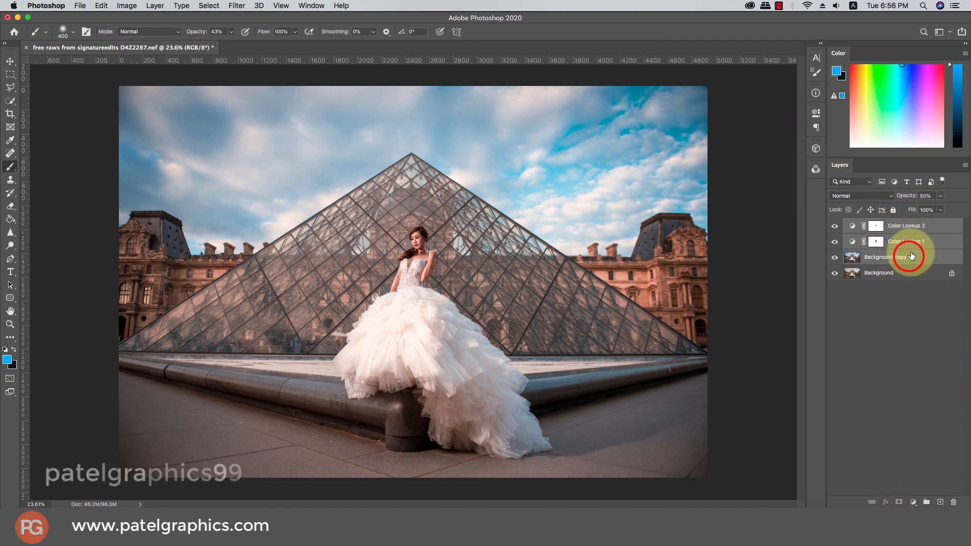
key("super+g")
left_click(834, 225)
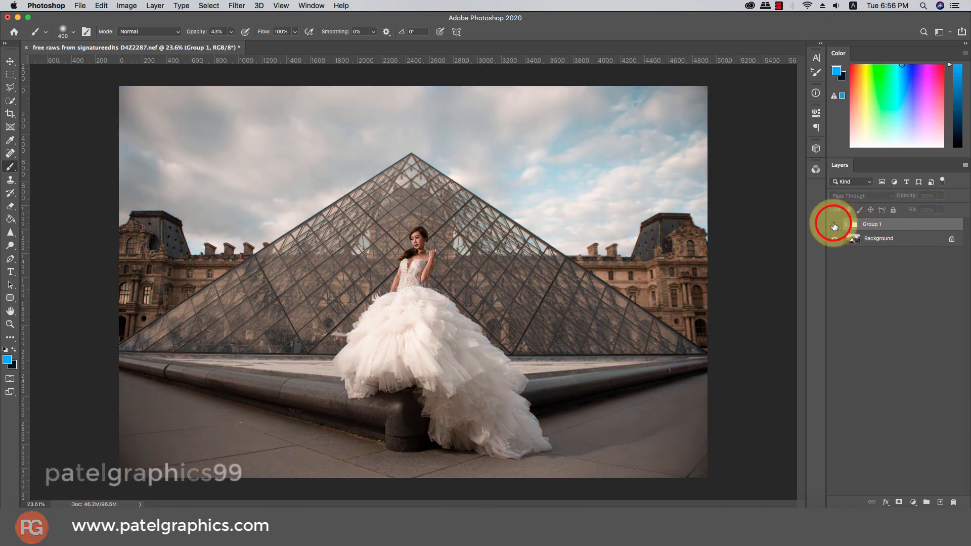
left_click(834, 225)
left_click(834, 225)
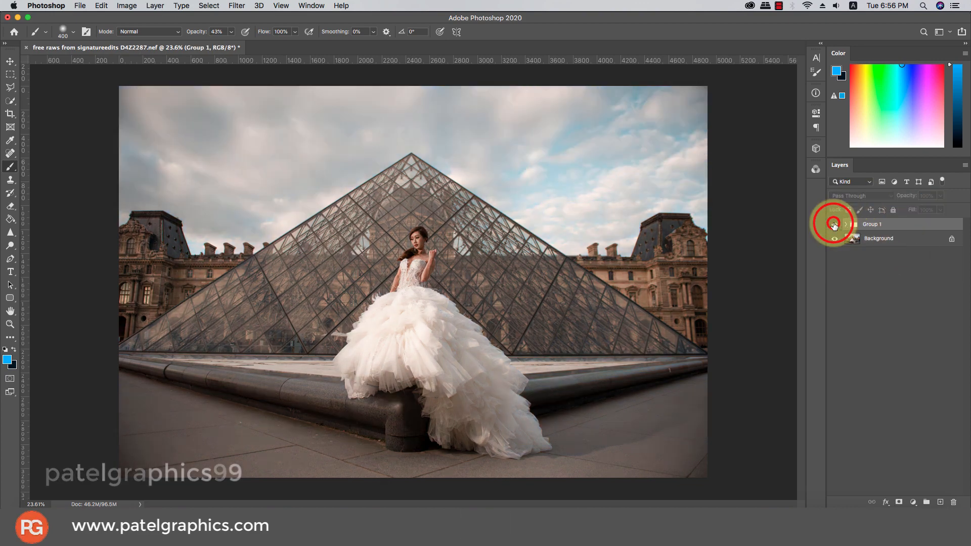
left_click(834, 225)
left_click(834, 225)
left_click(834, 225)
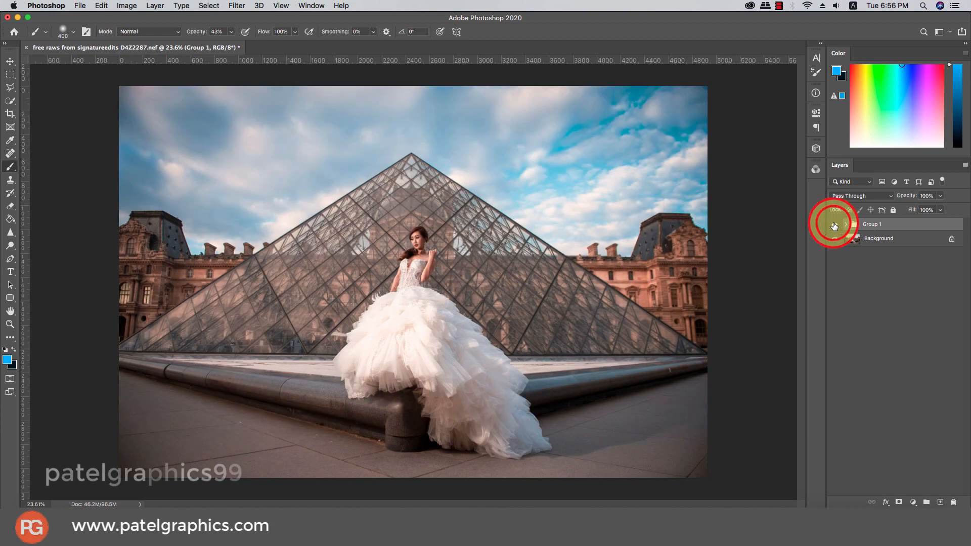
left_click(834, 225)
Step: Examine the graded portrait up close around the bride, comparing it with the original by toggling the group's visibility
scroll(406, 264, "up", 2)
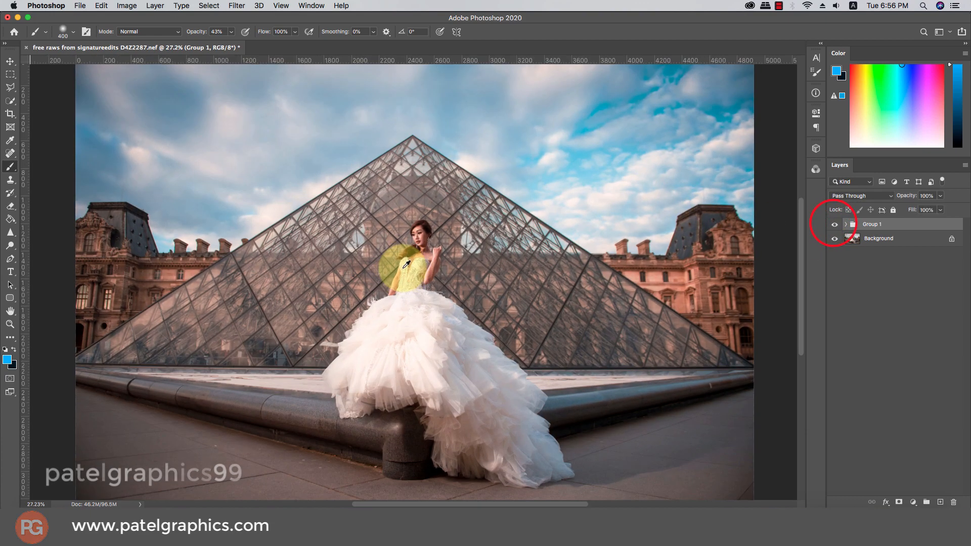
scroll(406, 265, "up", 2)
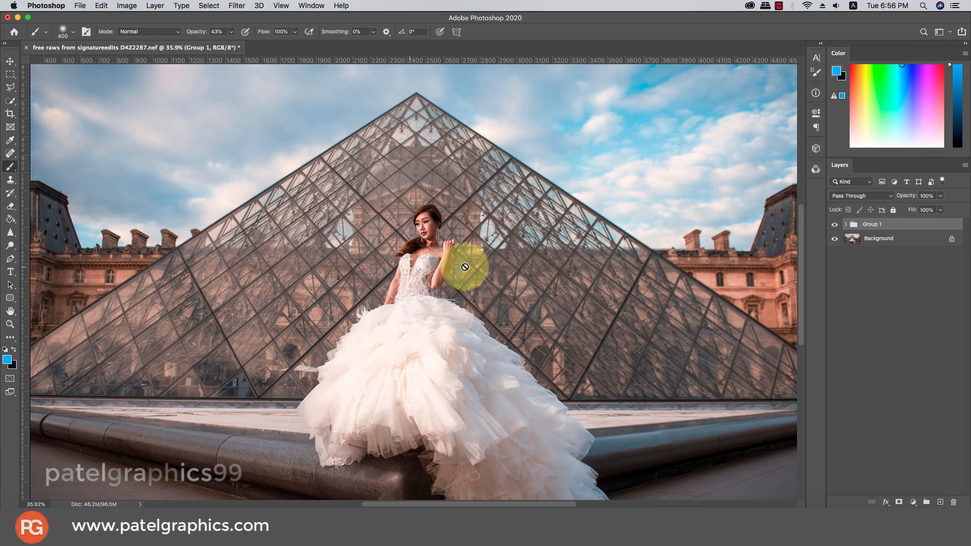
left_click(834, 225)
left_click(834, 226)
scroll(619, 222, "down", 1)
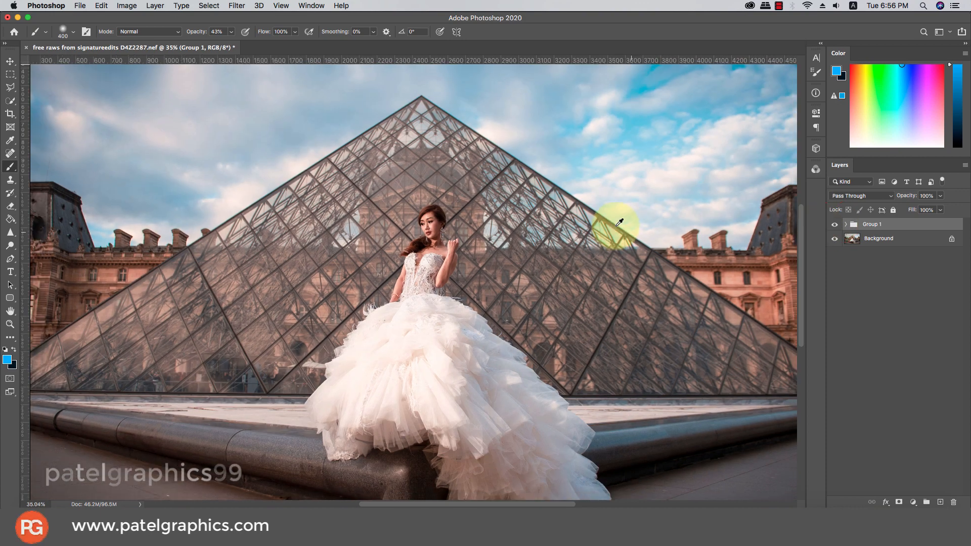
scroll(619, 222, "down", 4)
scroll(620, 222, "up", 4)
scroll(619, 222, "down", 2)
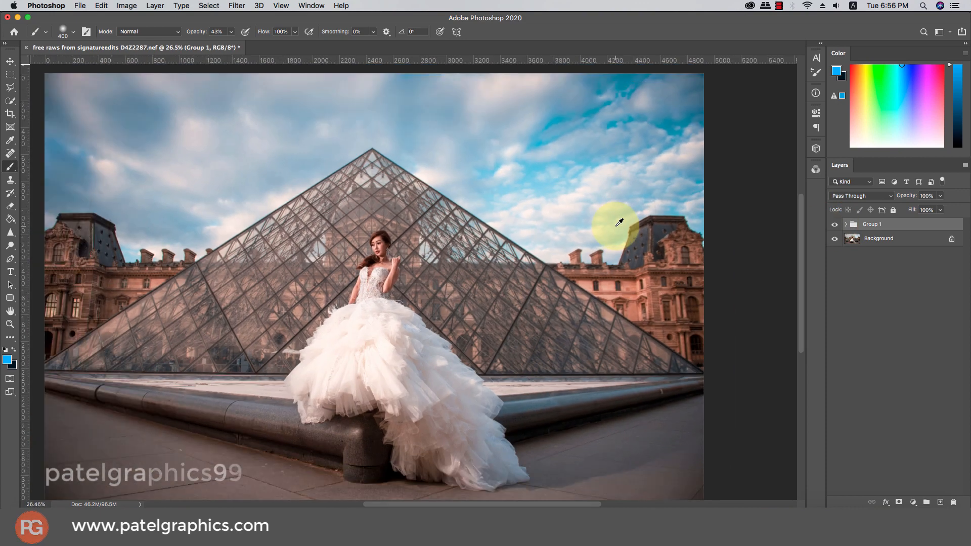
left_click(779, 5)
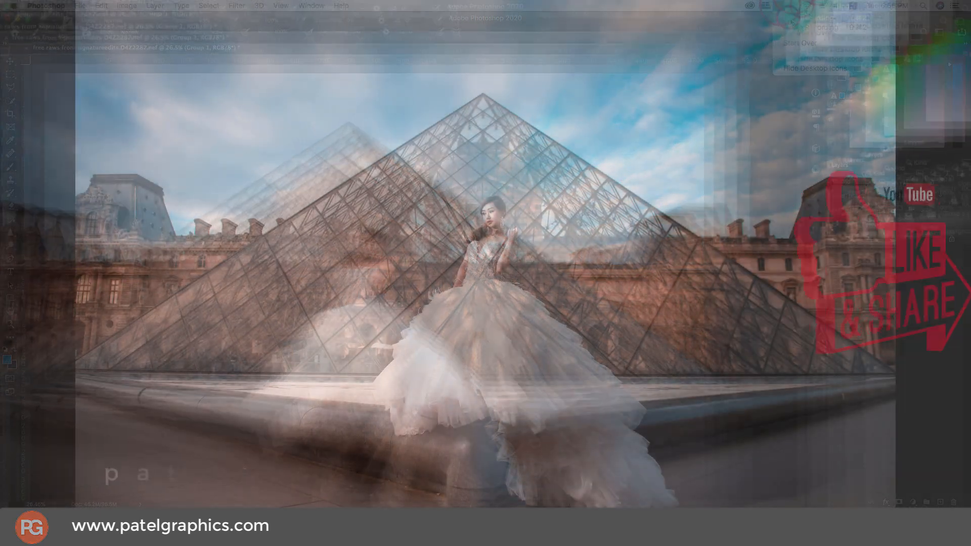